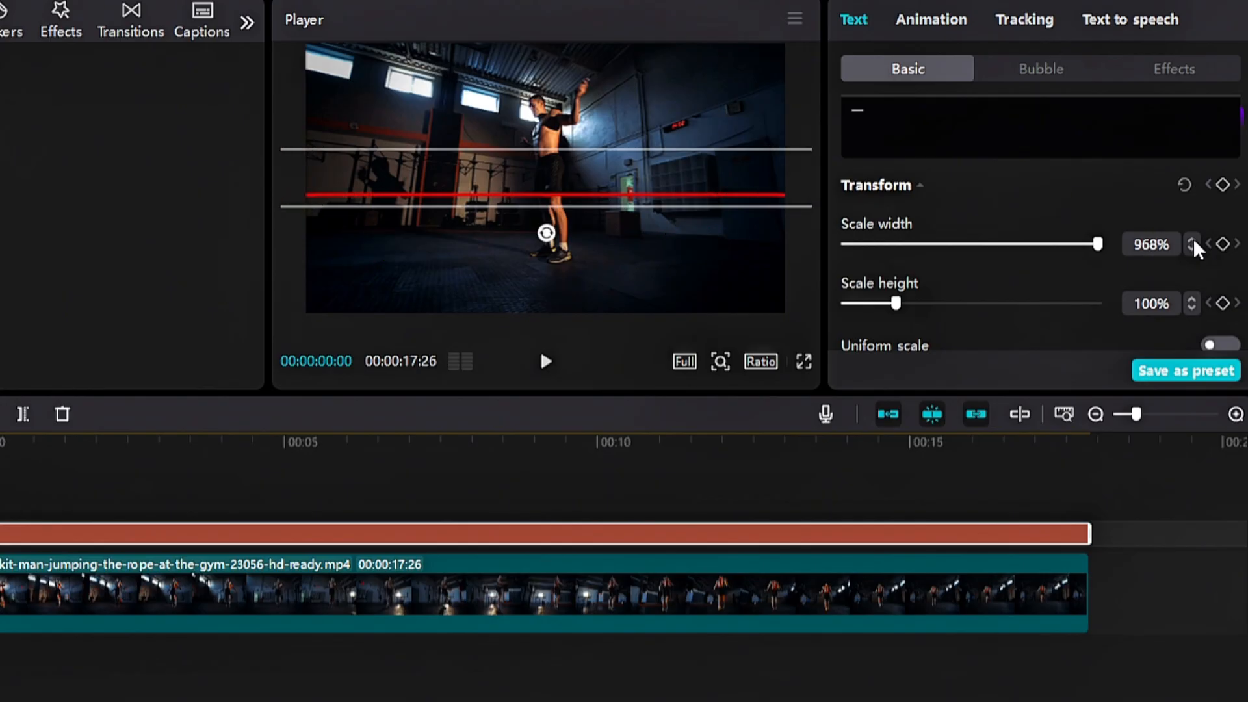
Scale the red bar to 970% width and 500% height and move it to the bottom edge of the video frame.
left_click_drag(894, 304, 1099, 326)
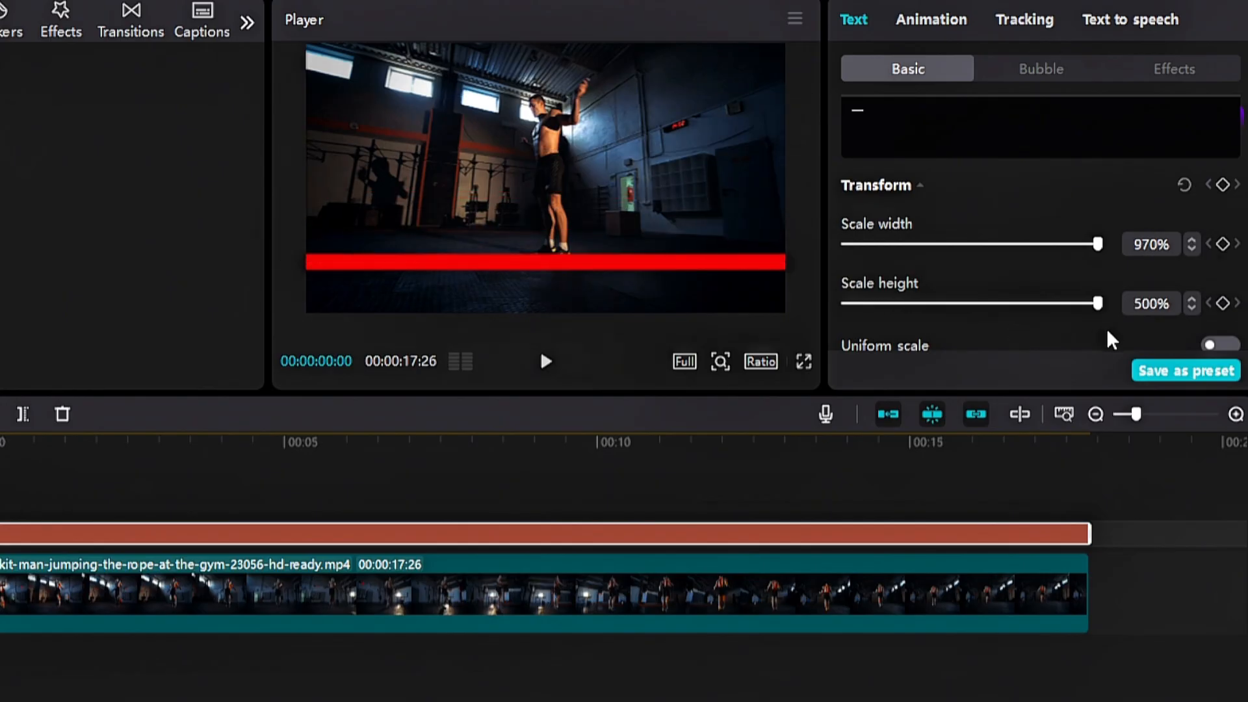
left_click_drag(534, 260, 527, 299)
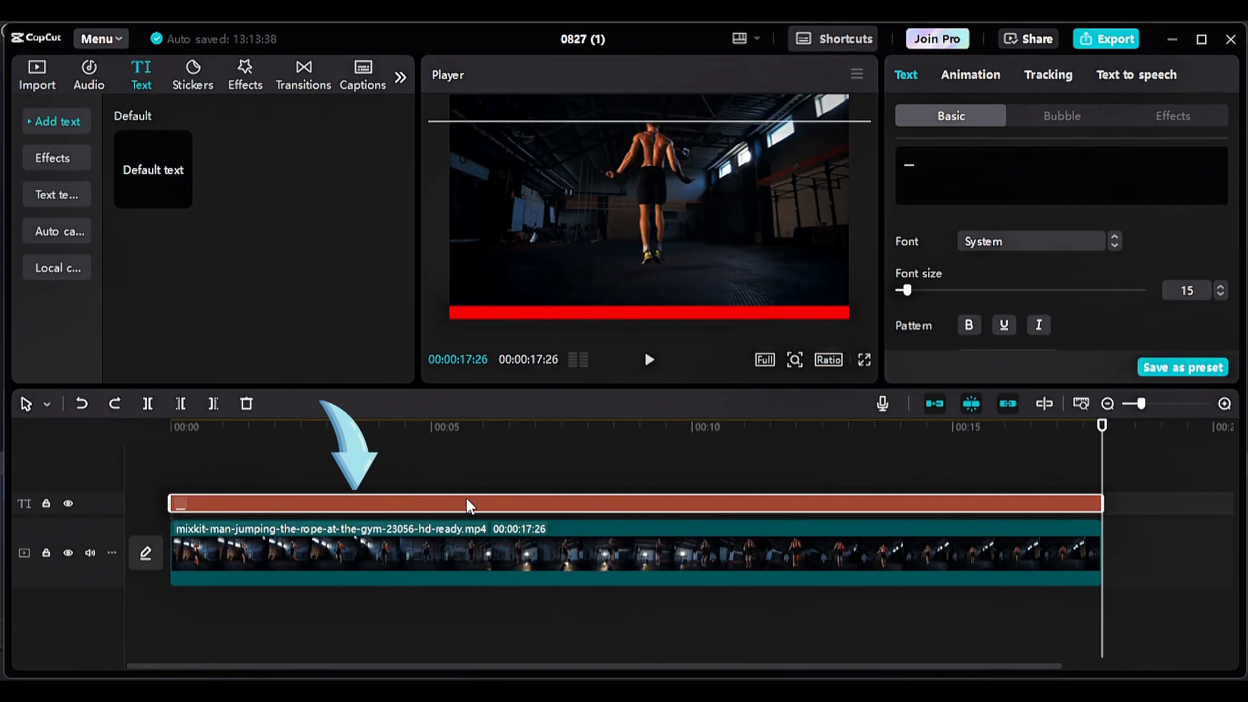
Convert the red bar text into a compound clip and return the playhead to the start of the timeline.
right_click(466, 498)
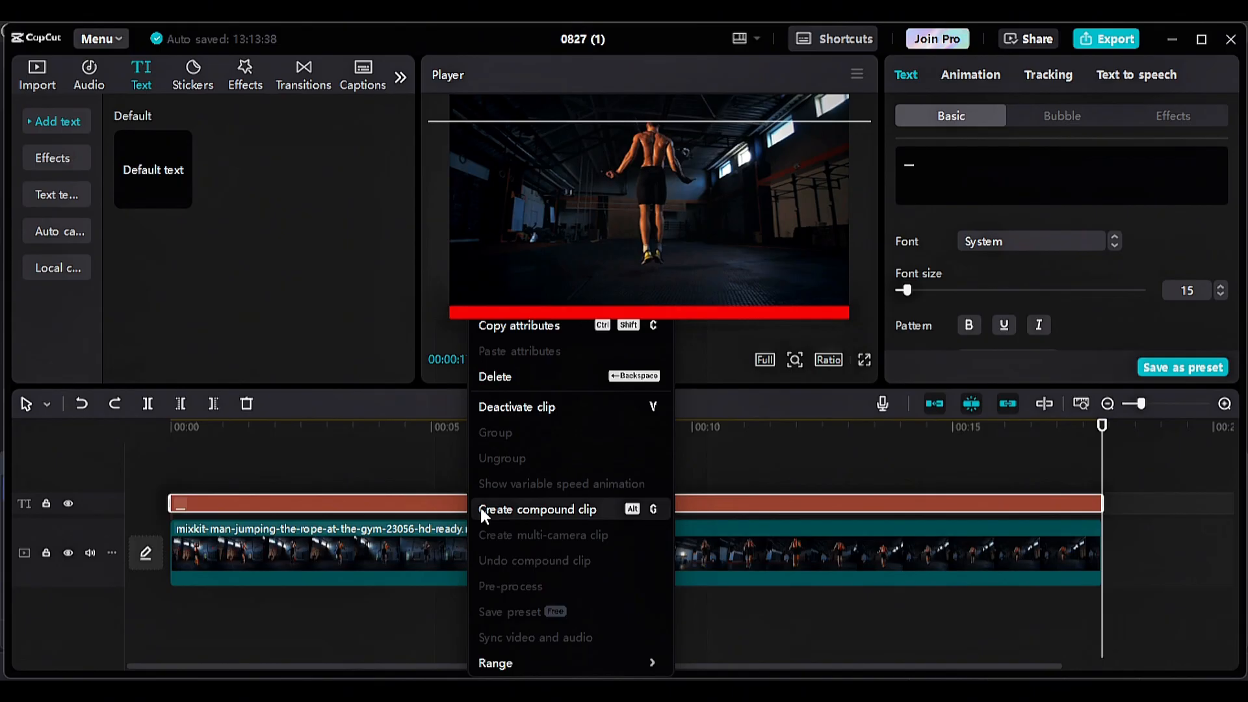
left_click(481, 509)
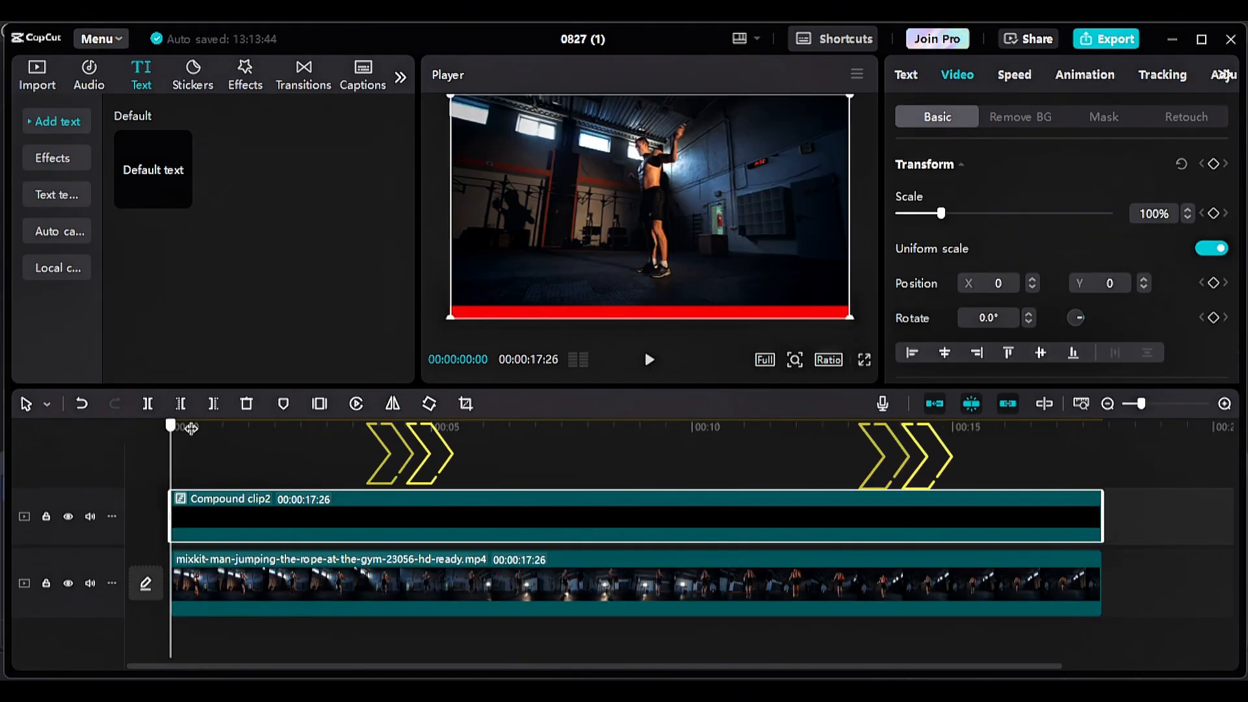
mouse_move(169, 427)
left_mouse_down()
mouse_move(837, 428)
mouse_move(170, 438)
left_mouse_up()
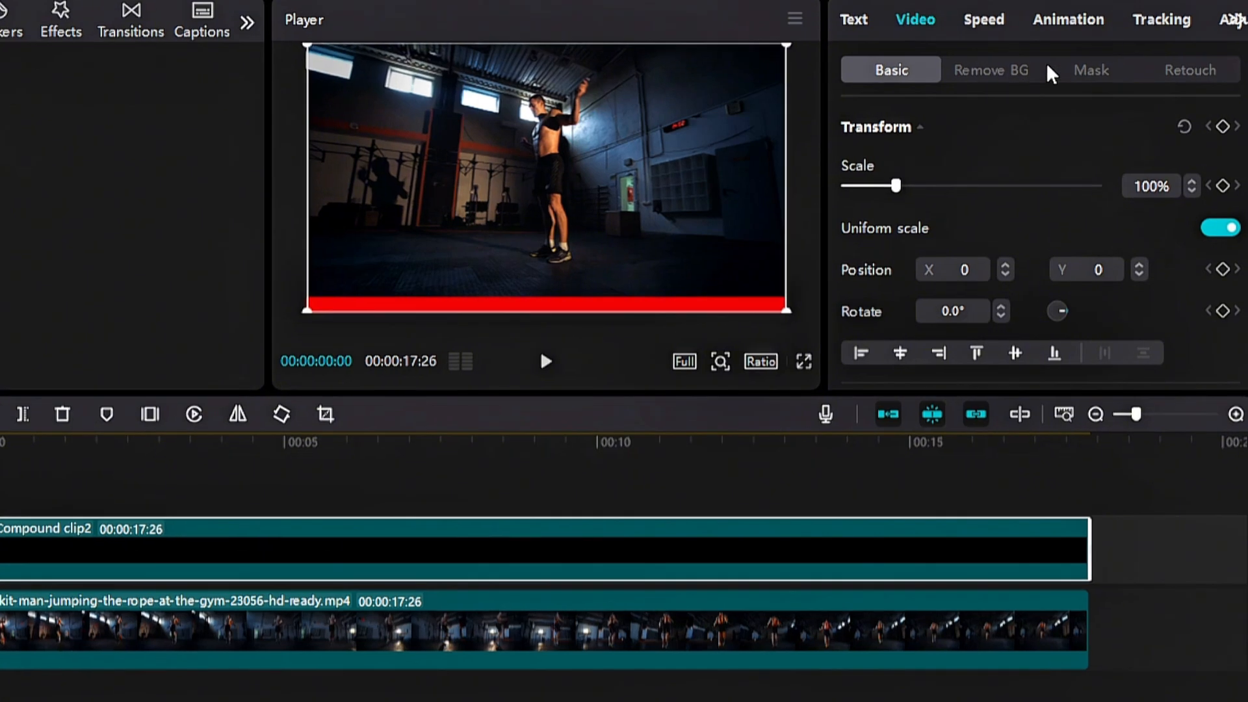
Add a Horizontal mask to the compound clip, rotated to -90° and moved to the frame's left edge at X -960.
left_click(1081, 69)
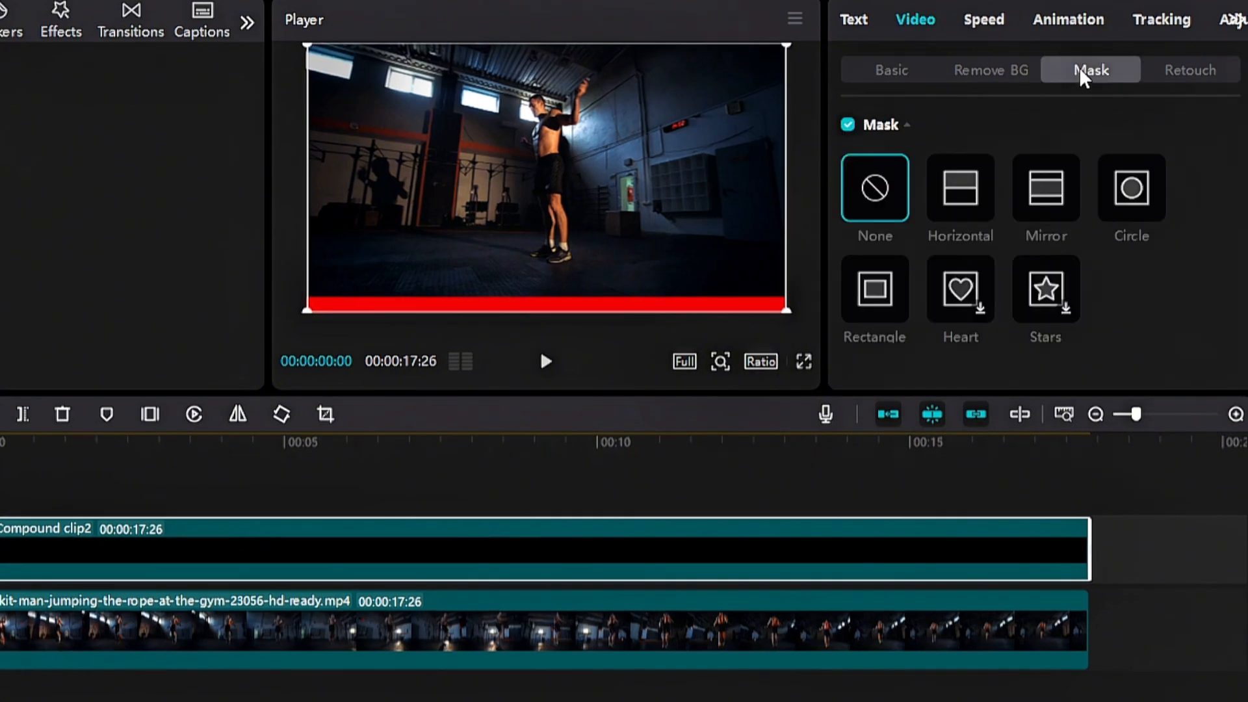
left_click(957, 188)
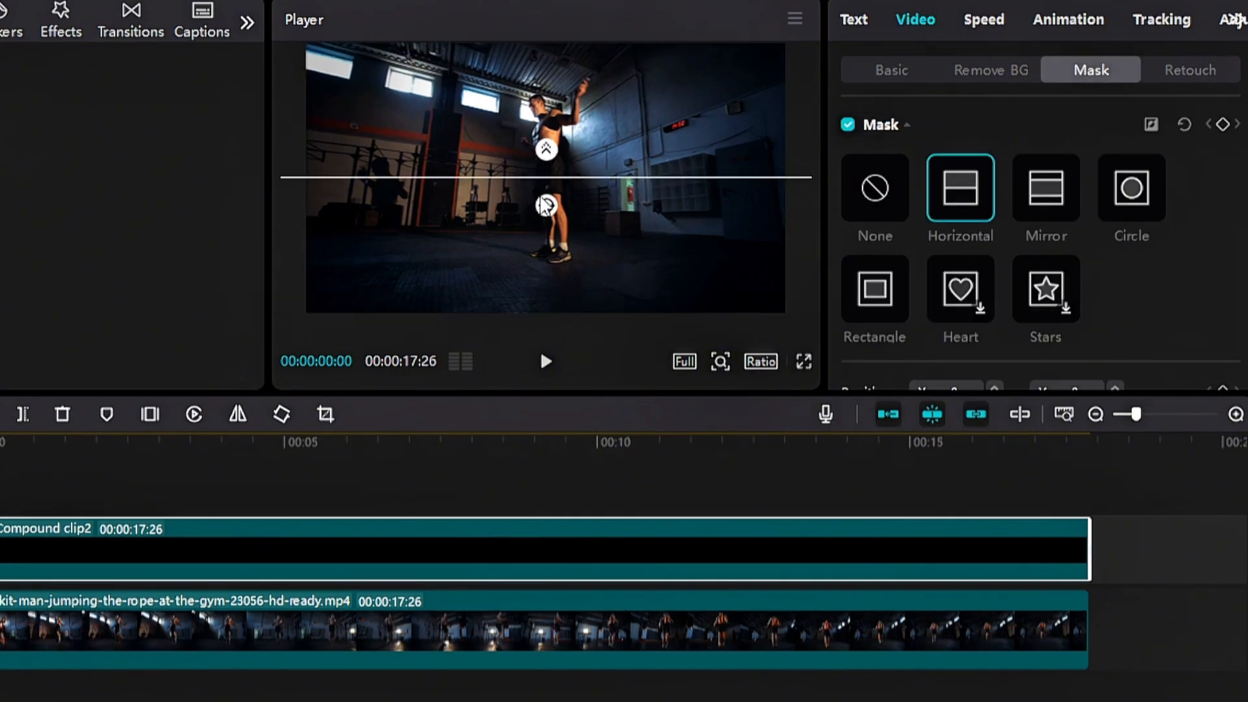
left_click_drag(545, 208, 574, 184)
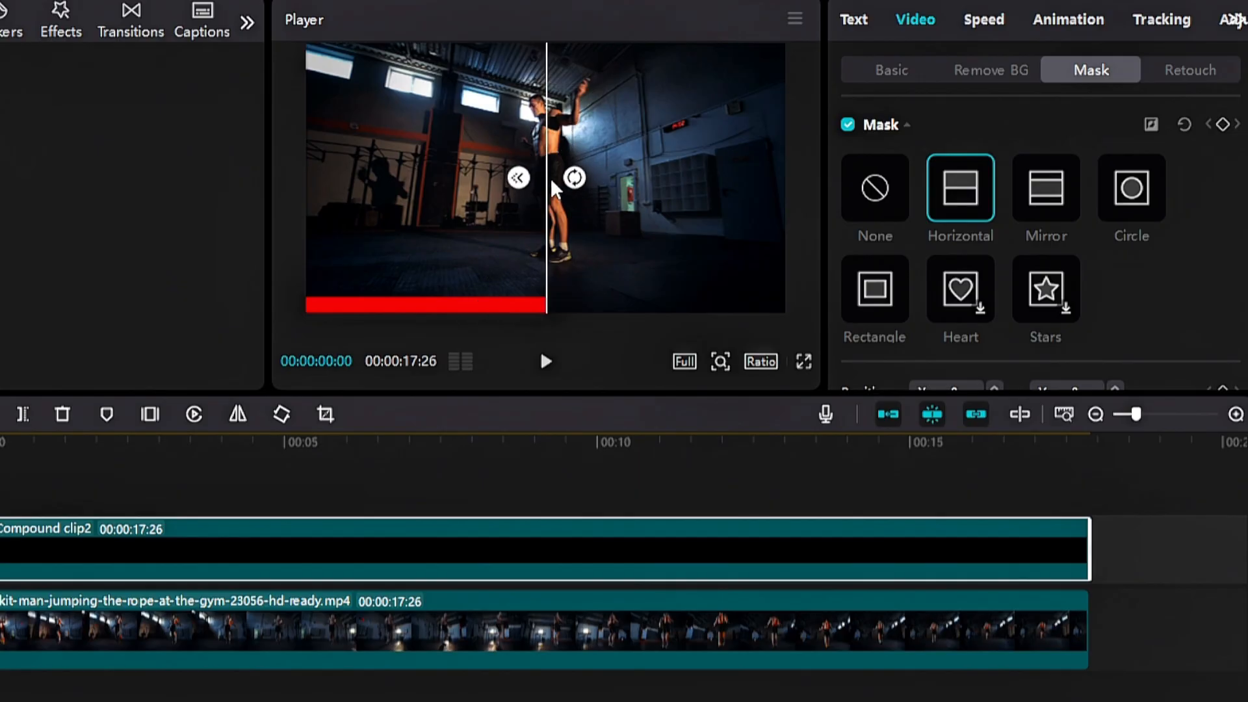
left_click_drag(546, 175, 308, 168)
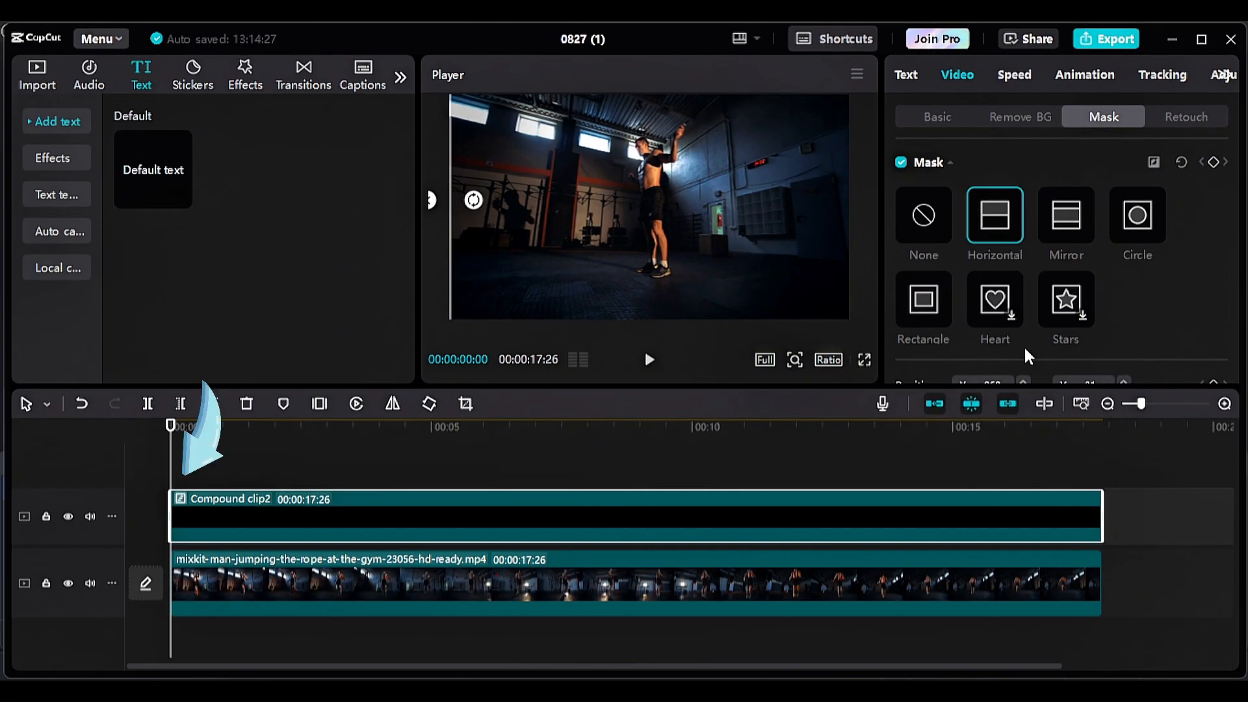
Keyframe the mask position at the clip's start, and at 00:00:17:26 move the mask to the frame's right edge at X 960.
scroll(1025, 351, "down", 3)
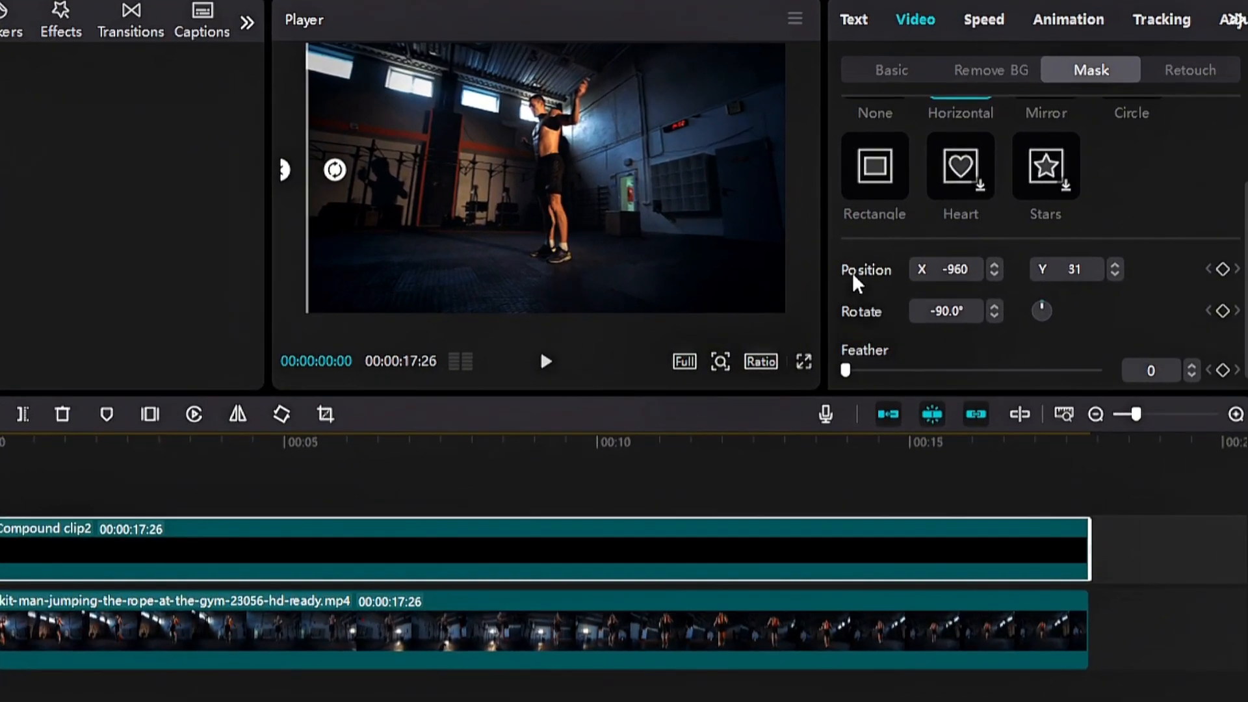
left_click(1223, 269)
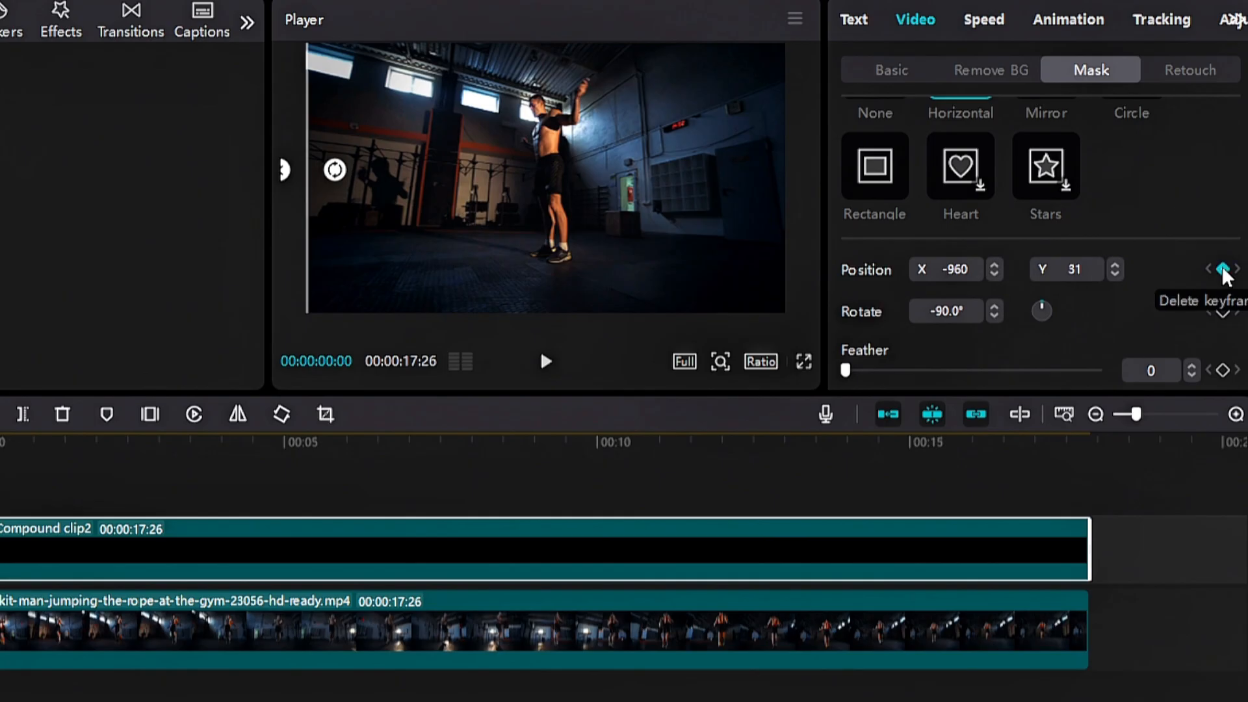
left_click(1088, 449)
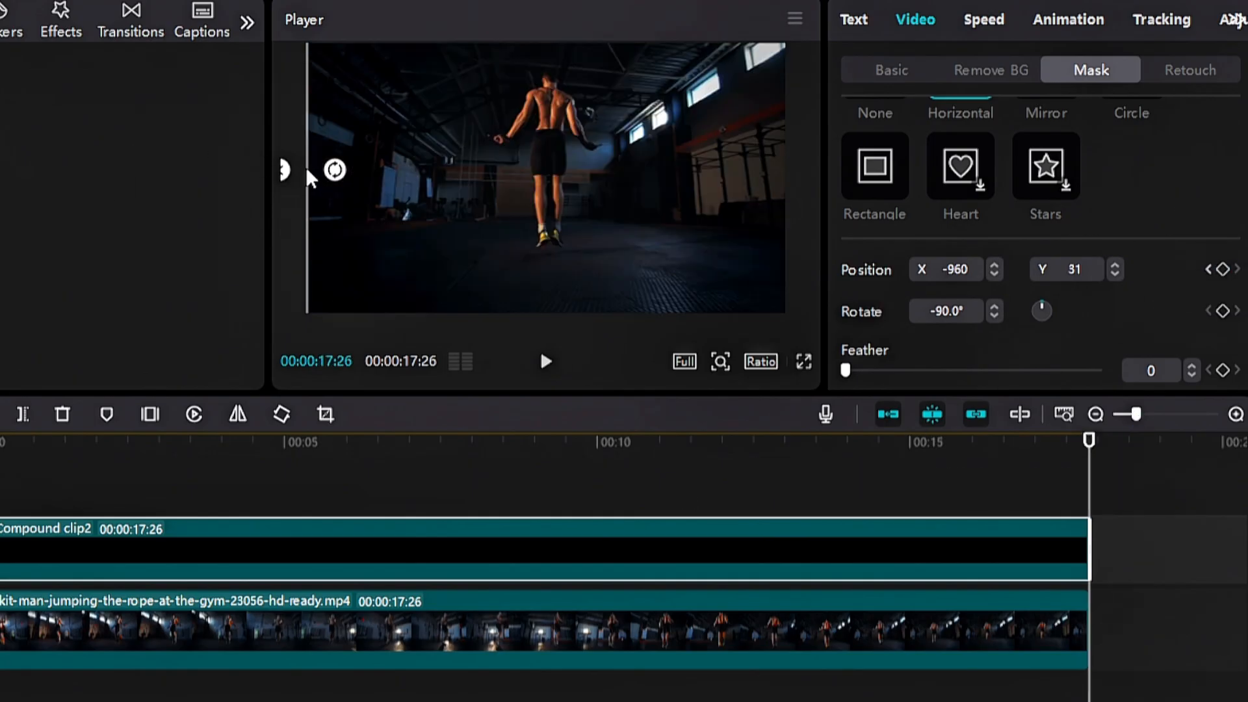
left_click_drag(306, 166, 787, 188)
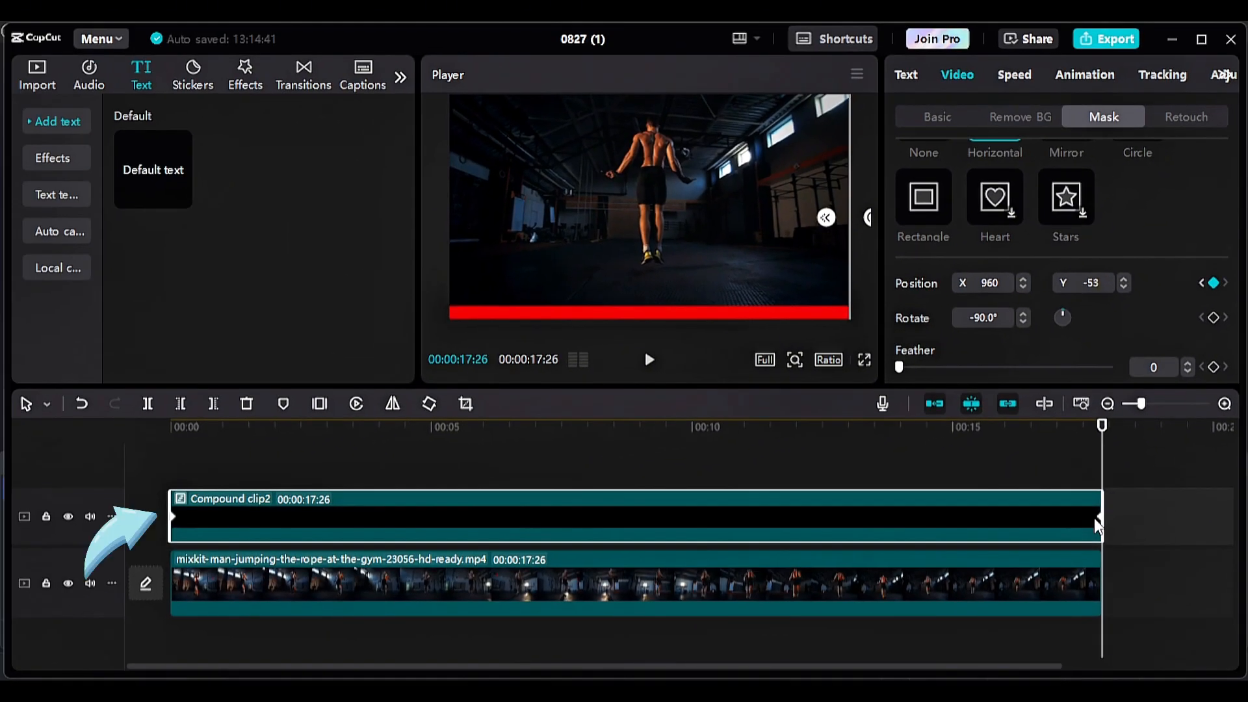
Play the video from the start to preview the progress bar animation.
left_click(170, 434)
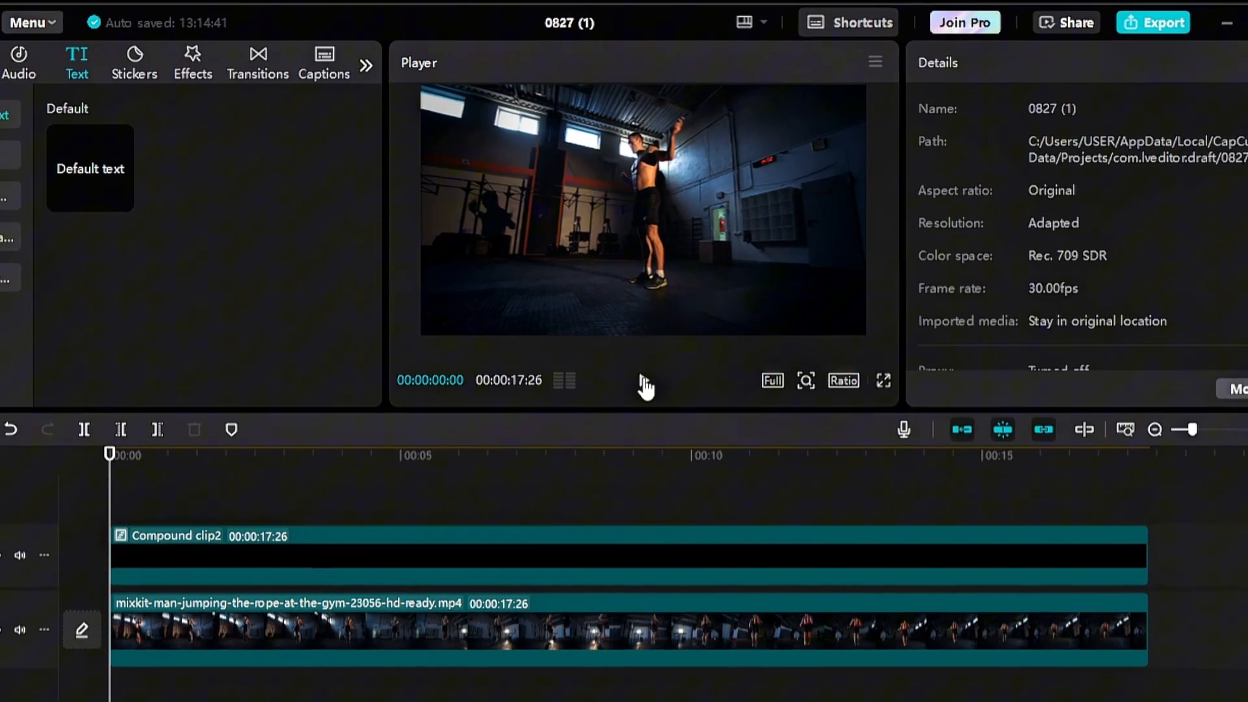
left_click(651, 360)
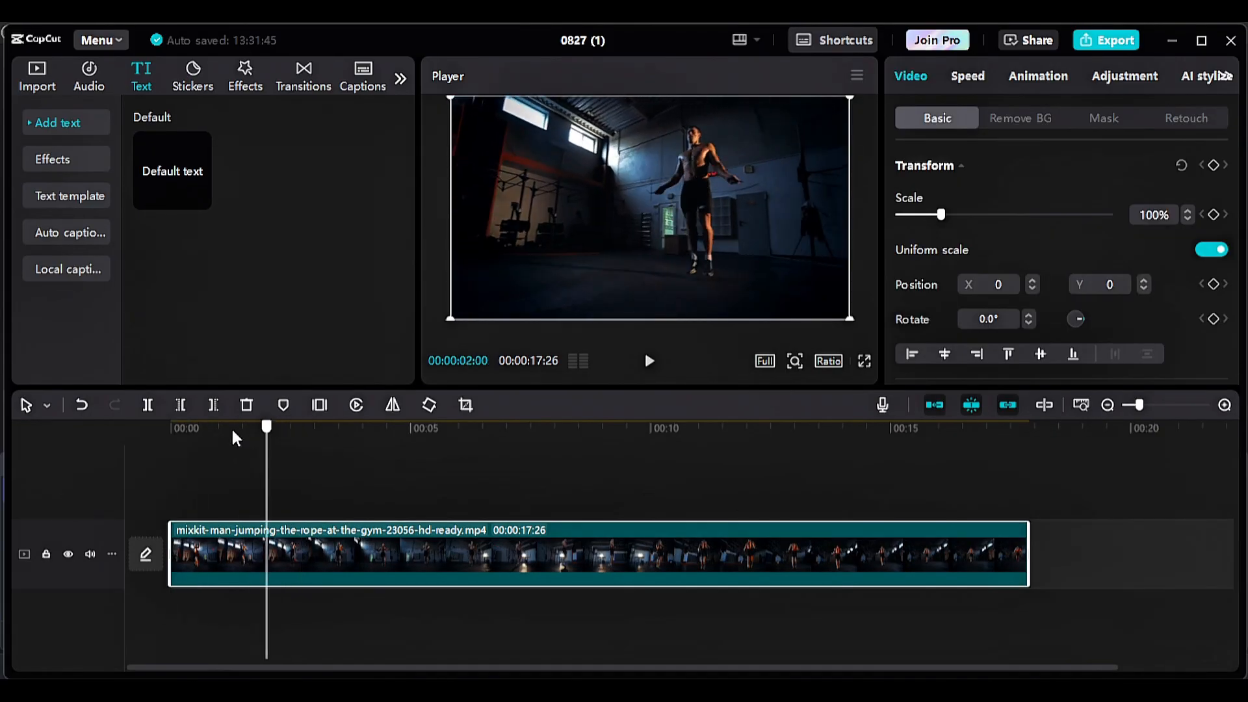
Add a default text above the video from start to end of the clip and replace its content with an underscore.
left_click_drag(148, 201, 174, 493)
left_click_drag(721, 518, 1027, 520)
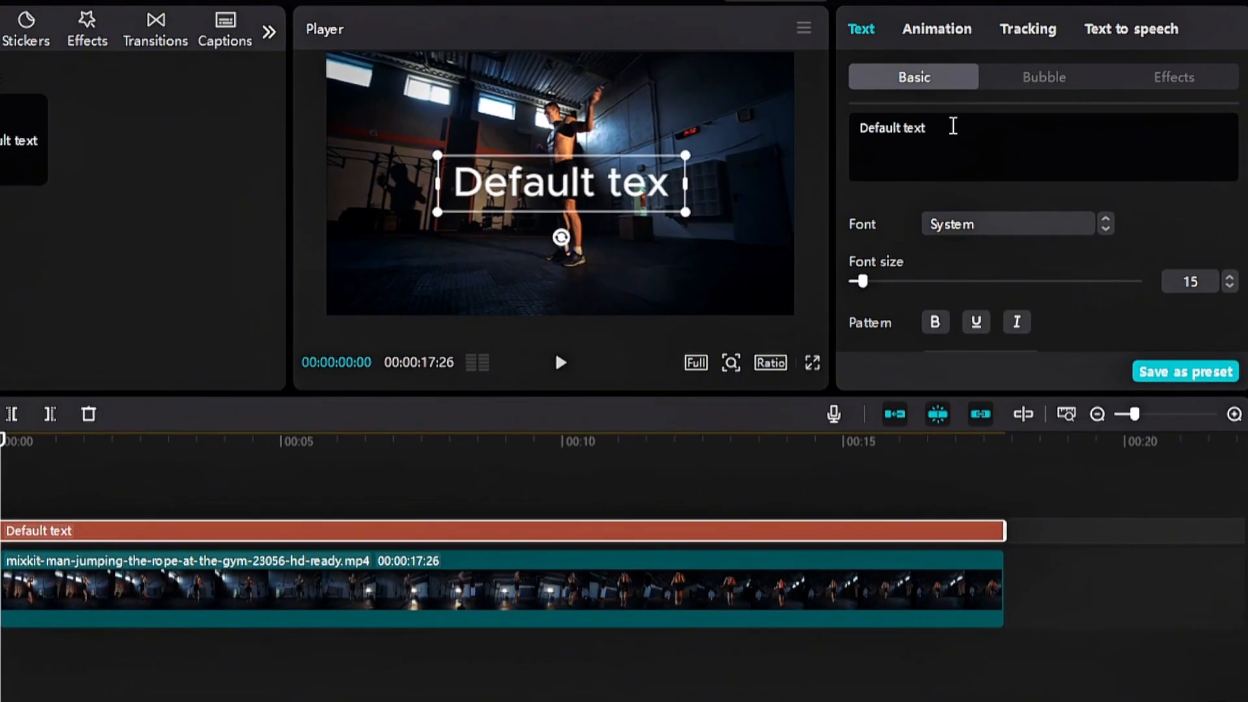
left_click(953, 125)
key("BackSpace")
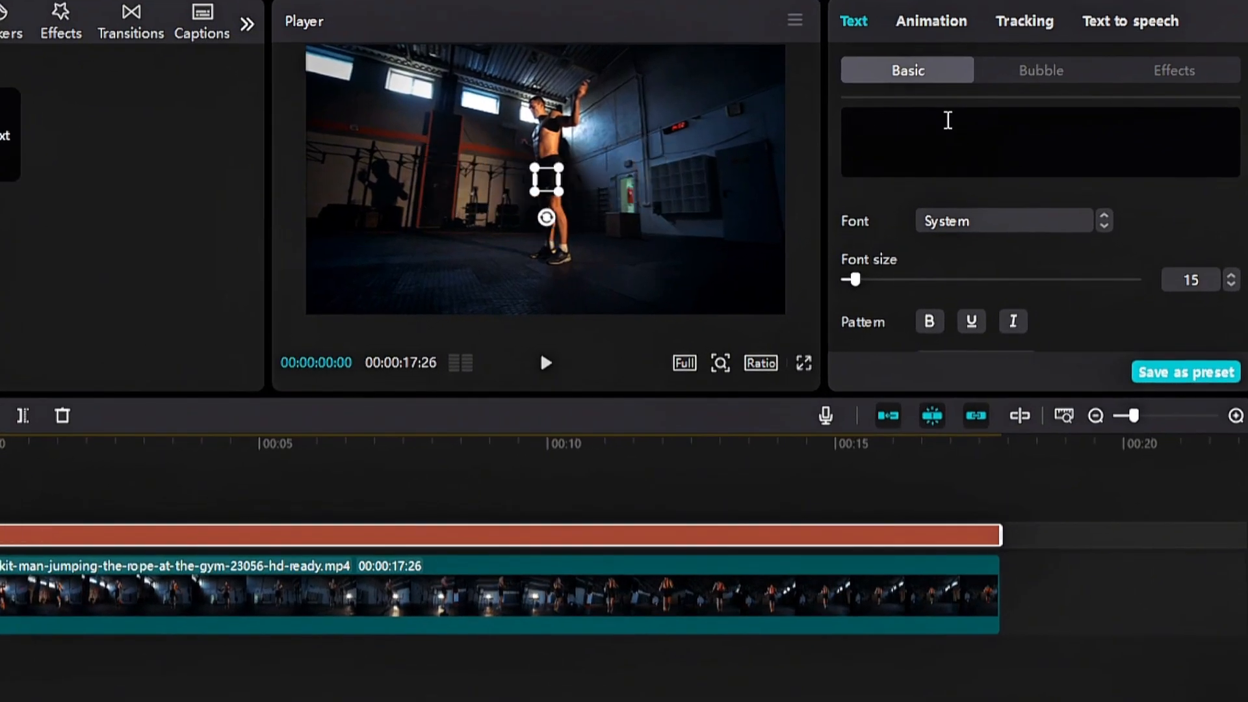
type("_")
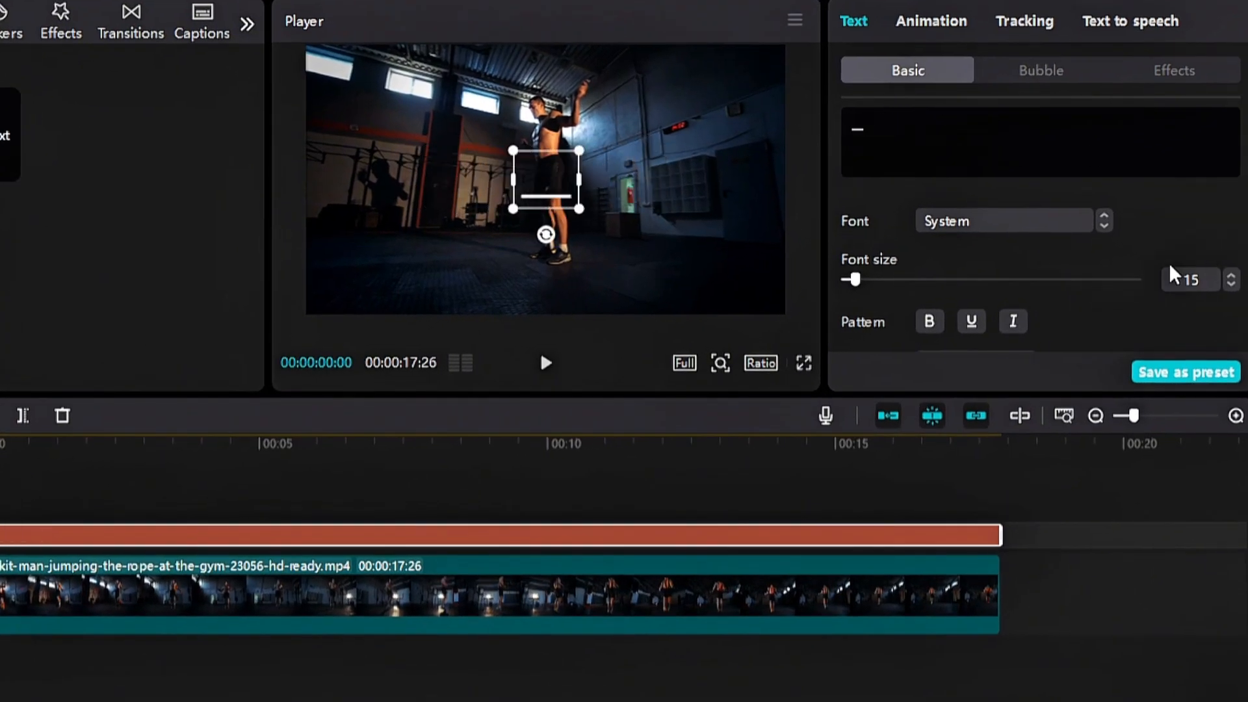
Set the underscore text's color to dark grey.
scroll(1144, 260, "down", 3)
left_click(999, 258)
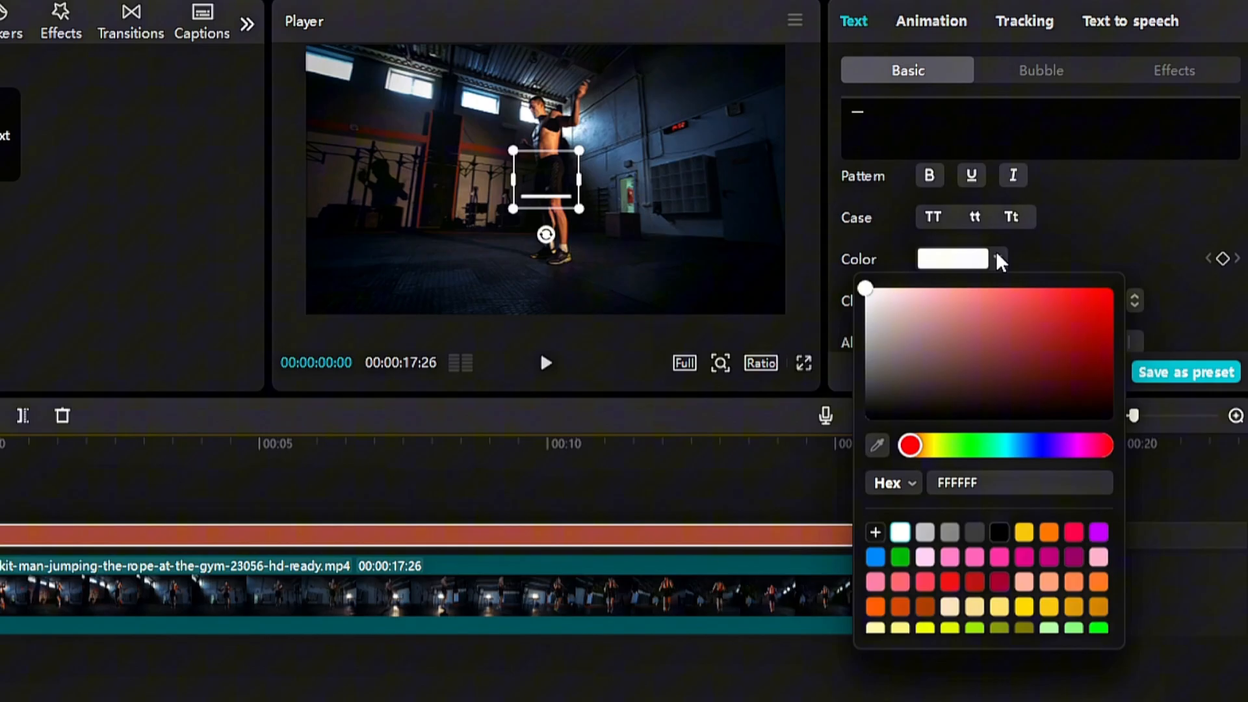
left_click(973, 533)
left_click(1159, 255)
Turn off uniform scale, size the grey bar to 850% width and 500% height, and move it near the bottom of the frame.
scroll(1159, 255, "down", 5)
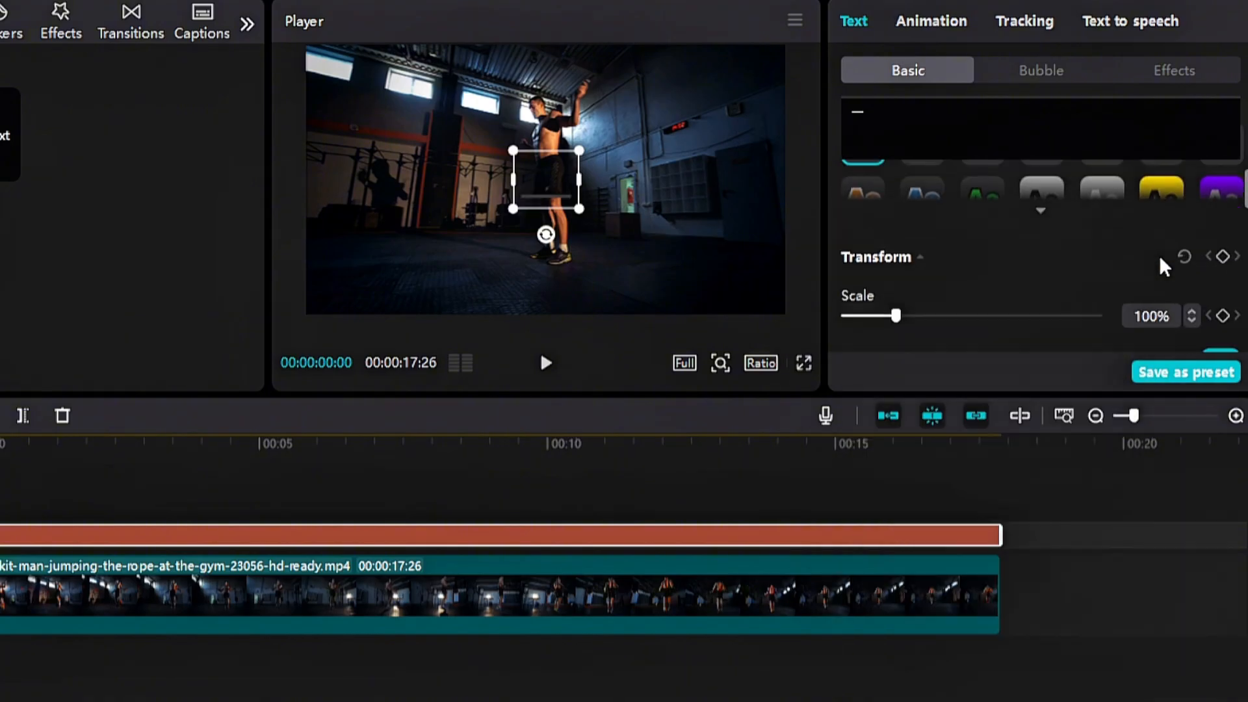
scroll(1159, 255, "down", 2)
left_click(1221, 260)
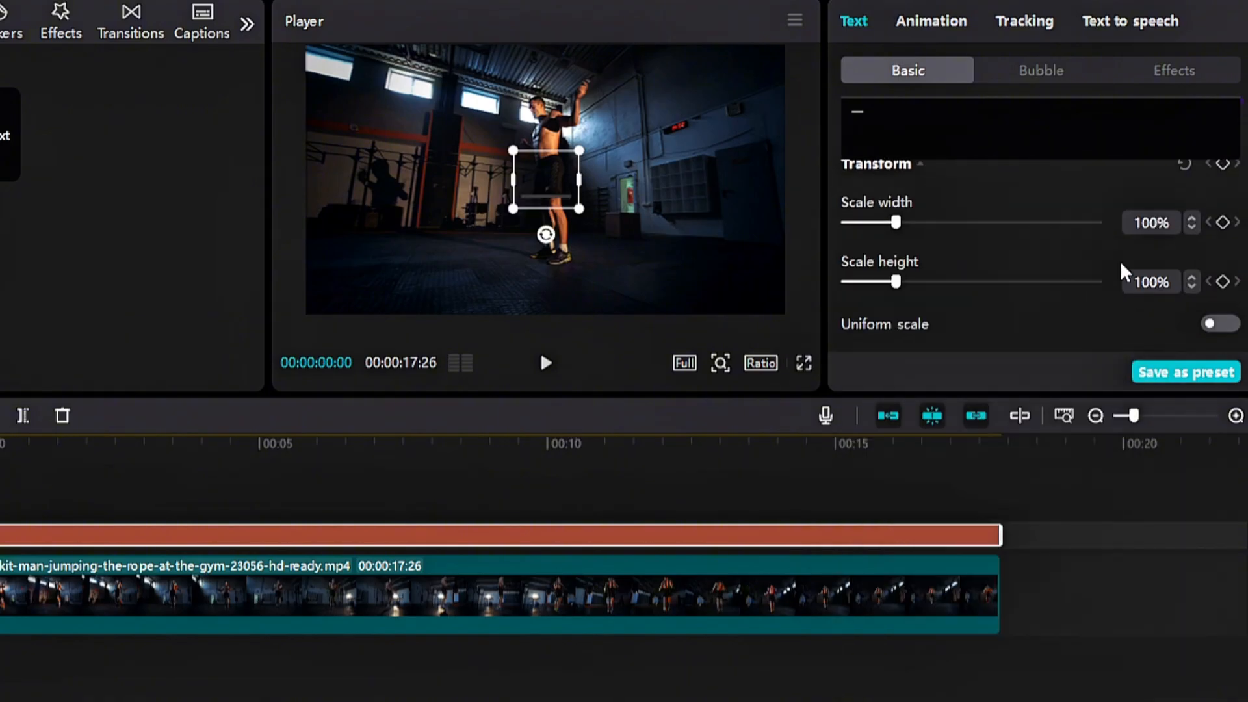
left_click_drag(896, 222, 1161, 231)
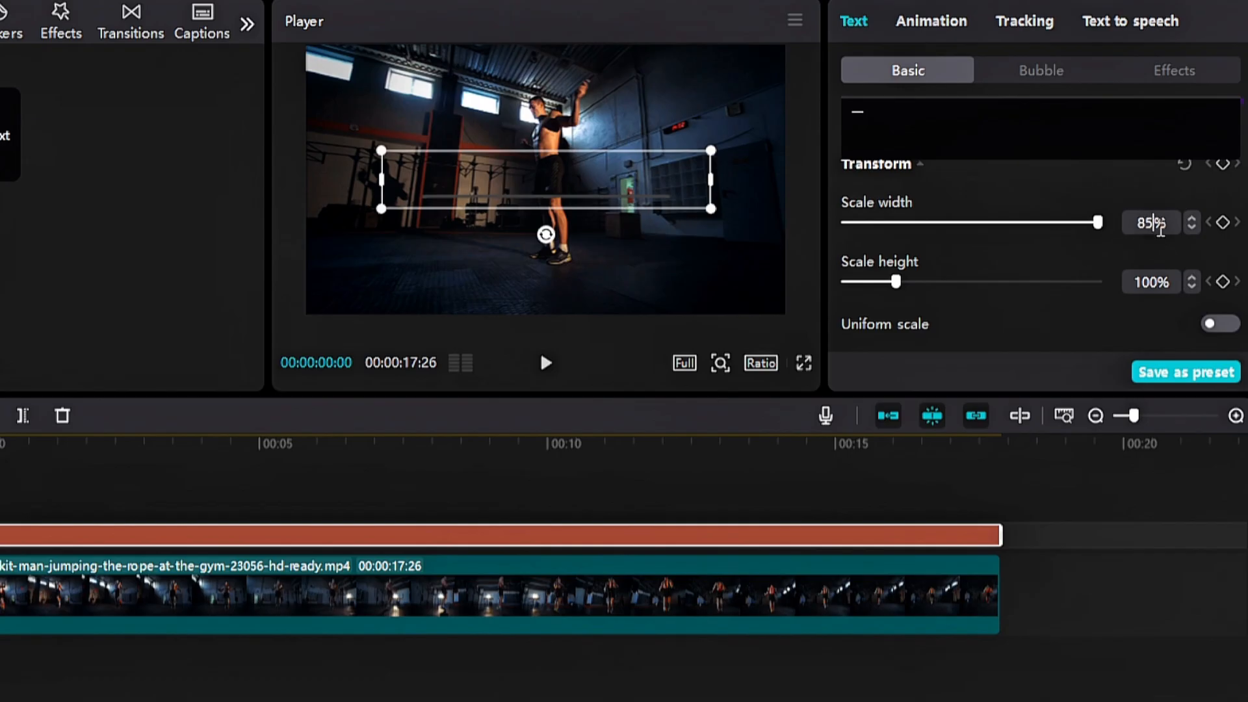
left_click_drag(902, 295, 1108, 303)
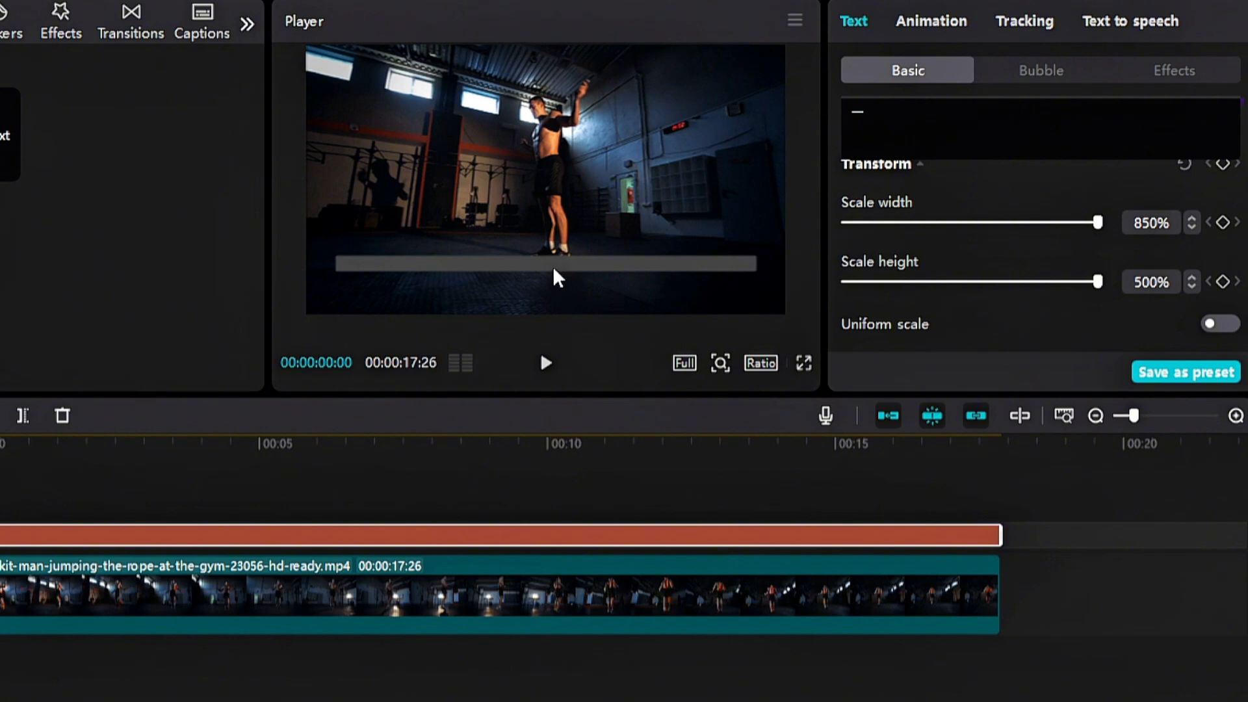
left_click_drag(554, 270, 547, 286)
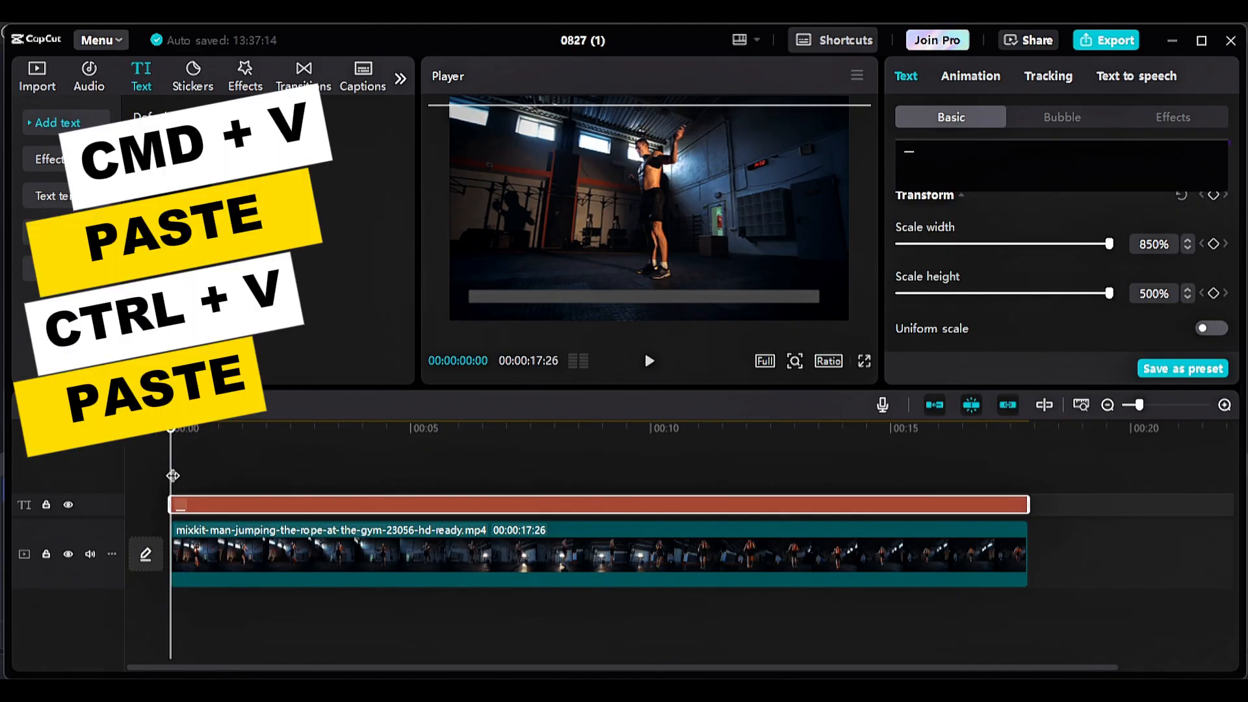
Paste a copy of the grey bar text onto a new track above it and set the copy's color to red.
key("ctrl+v")
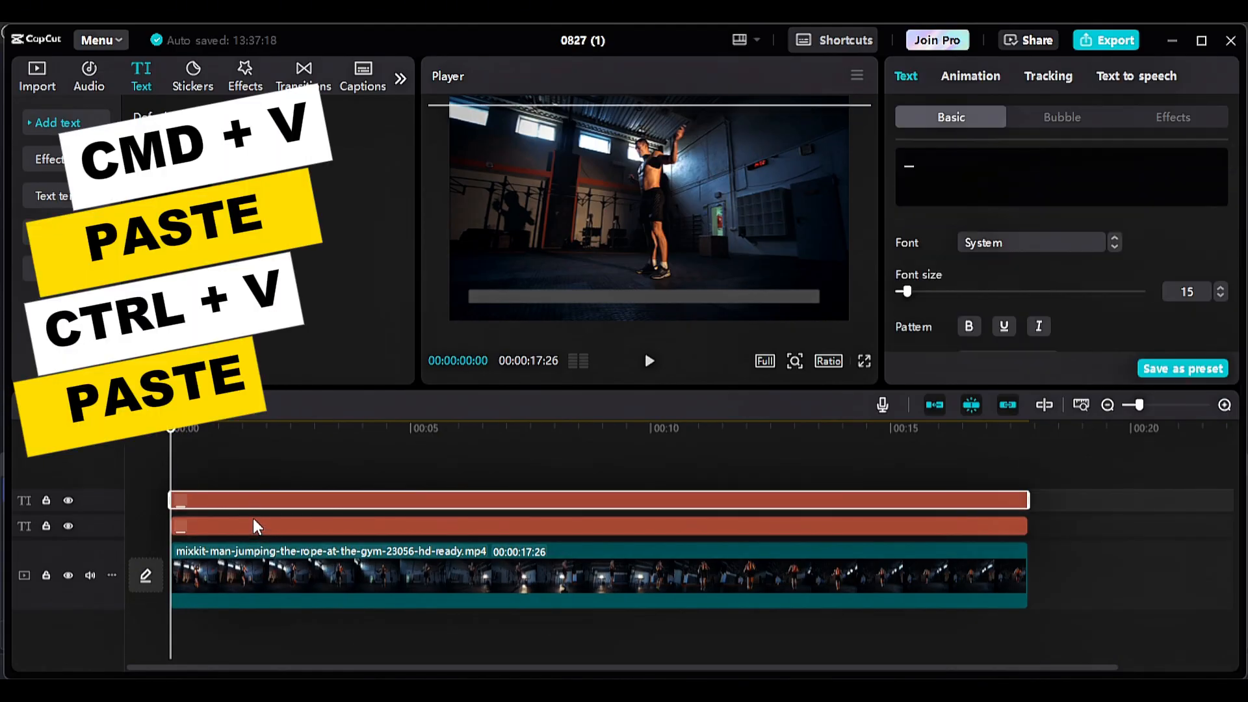
scroll(932, 314, "down", 2)
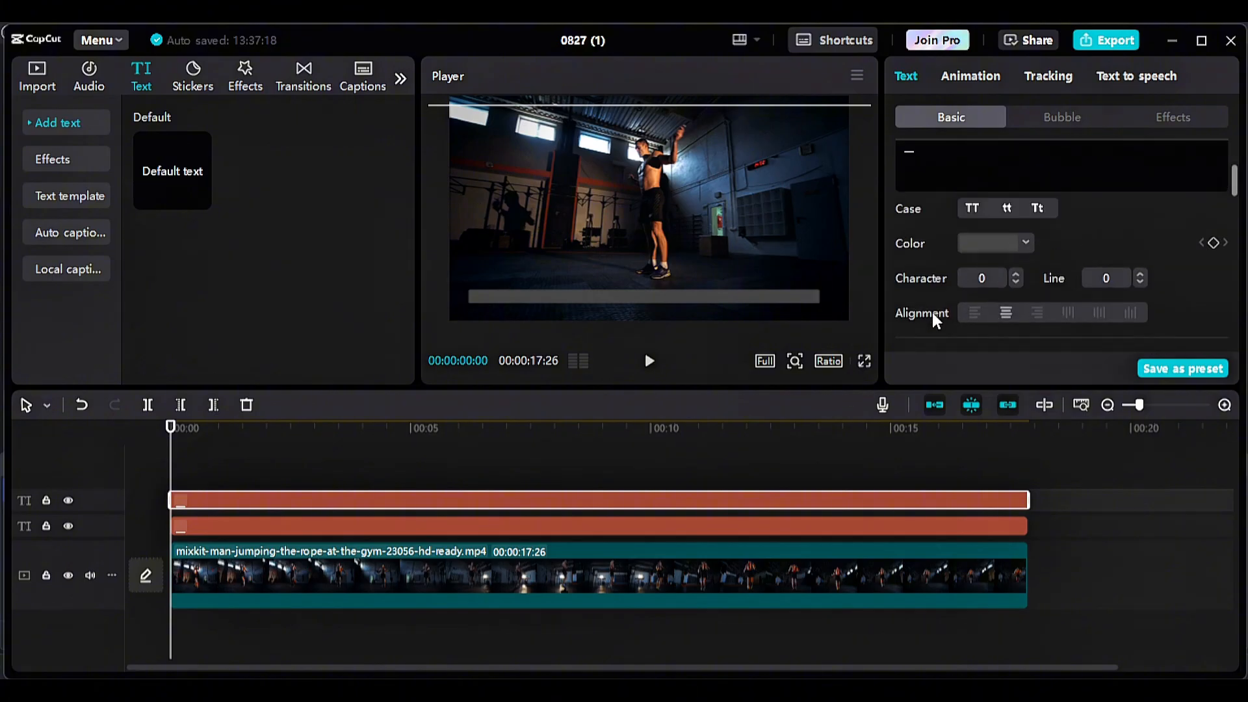
left_click(1016, 240)
left_click(1118, 271)
left_click(536, 501)
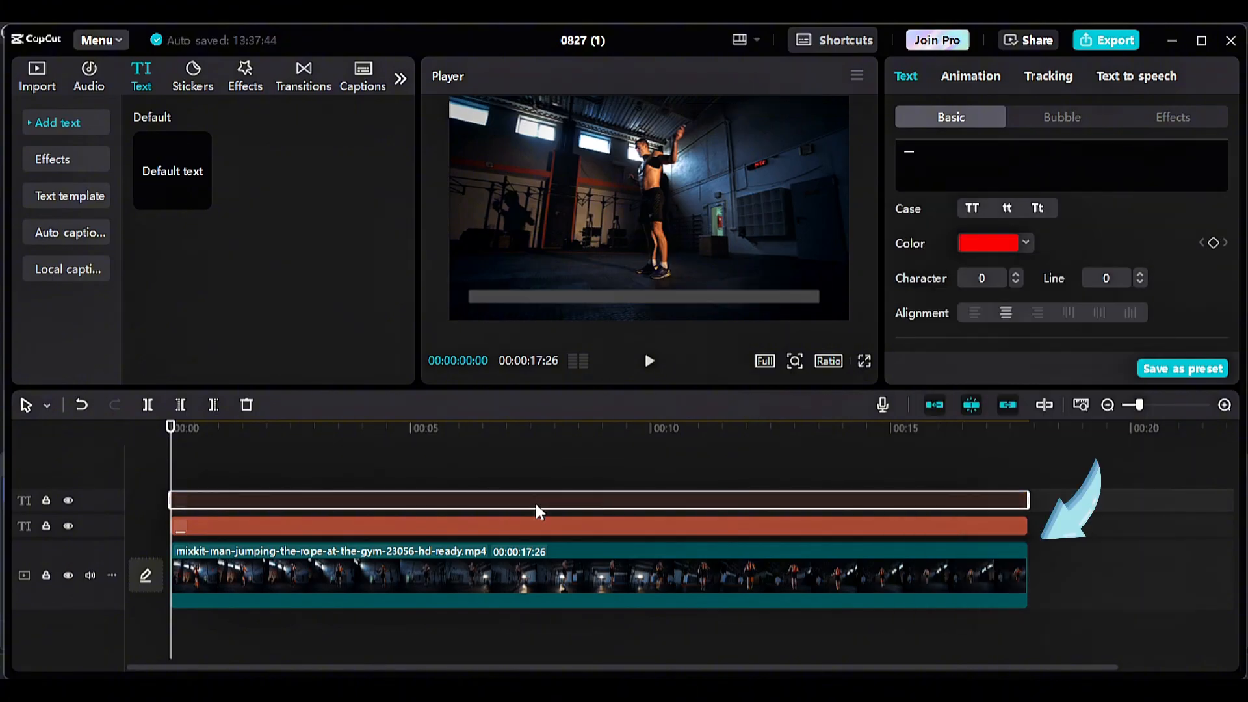
Convert the grey bar text and the red bar text into two separate compound clips.
left_click(516, 523)
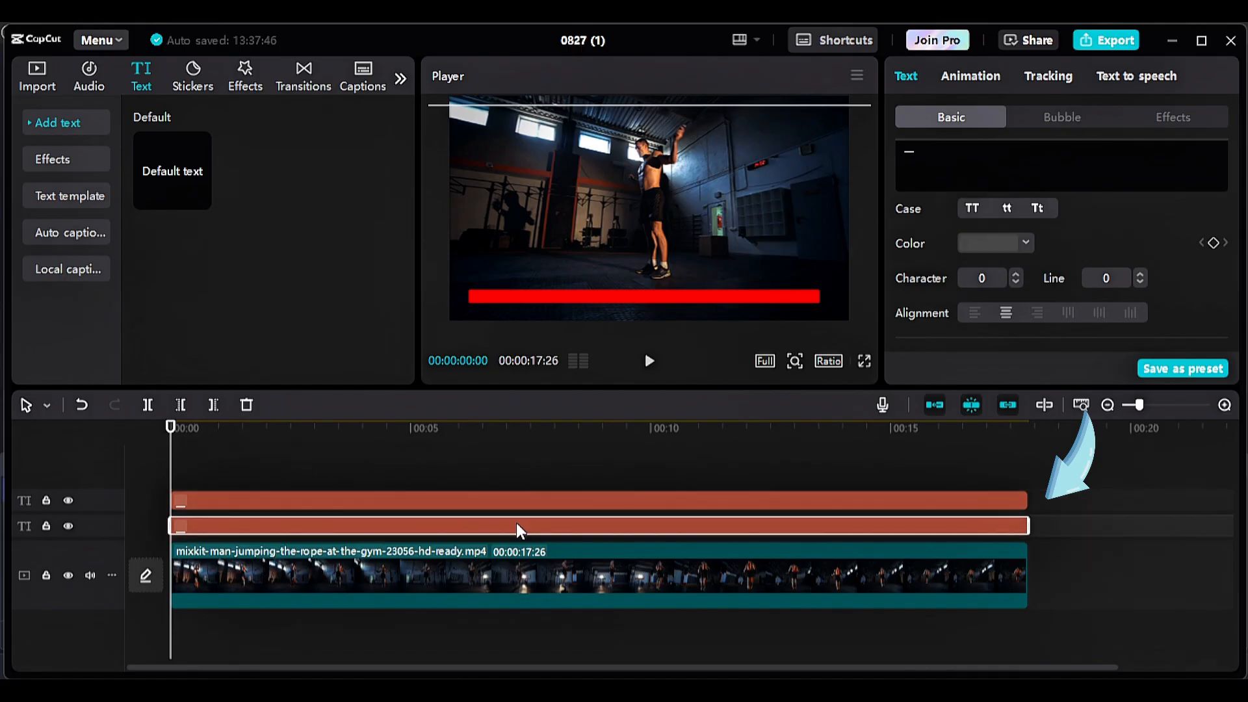
right_click(516, 522)
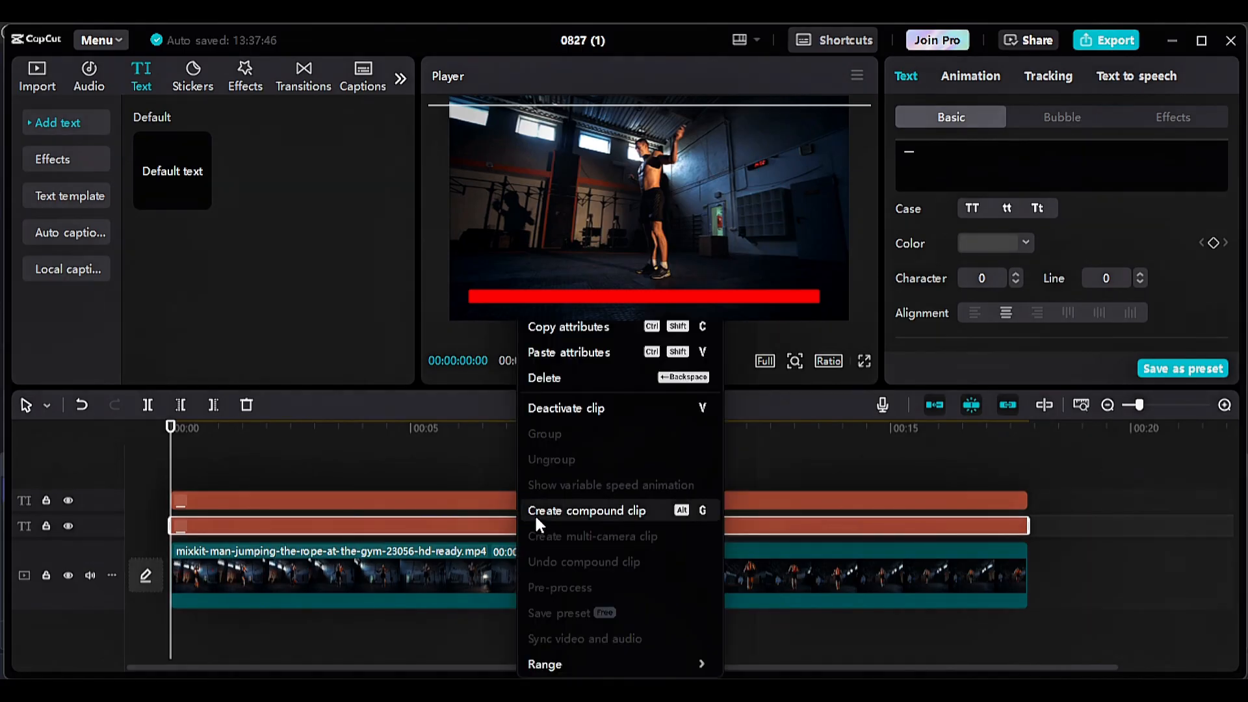
left_click(535, 512)
left_click(442, 502)
right_click(442, 504)
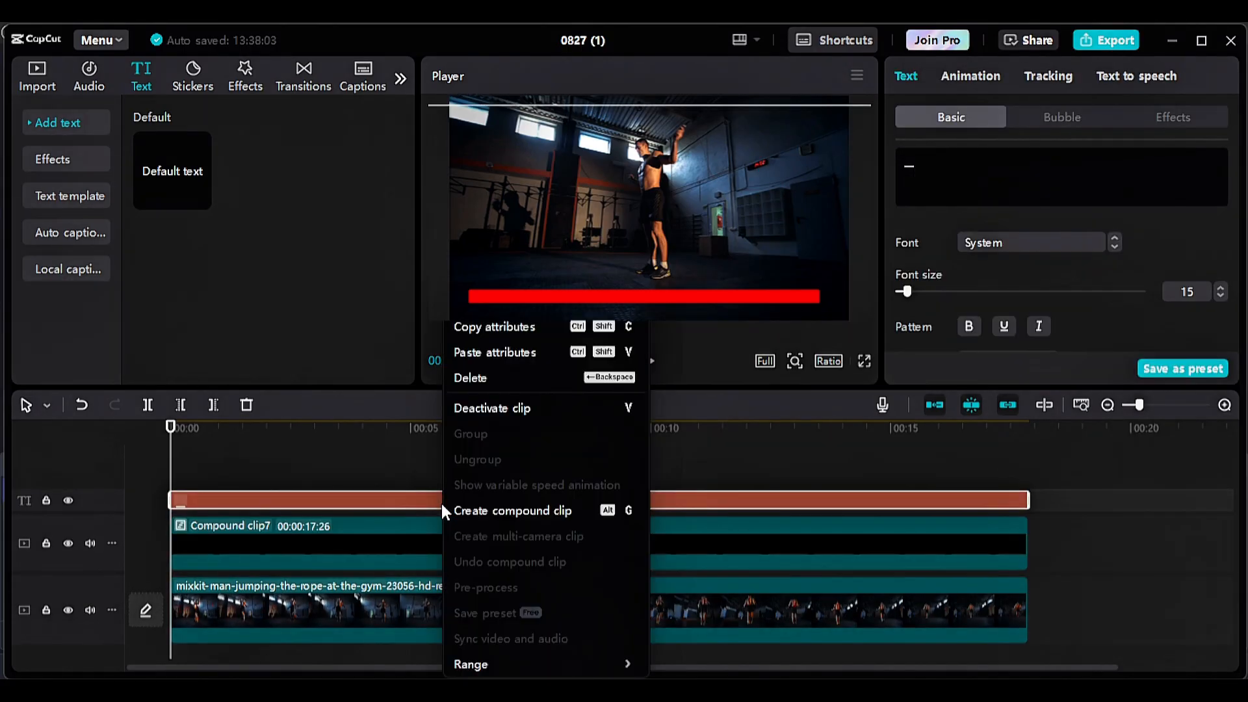
left_click(466, 510)
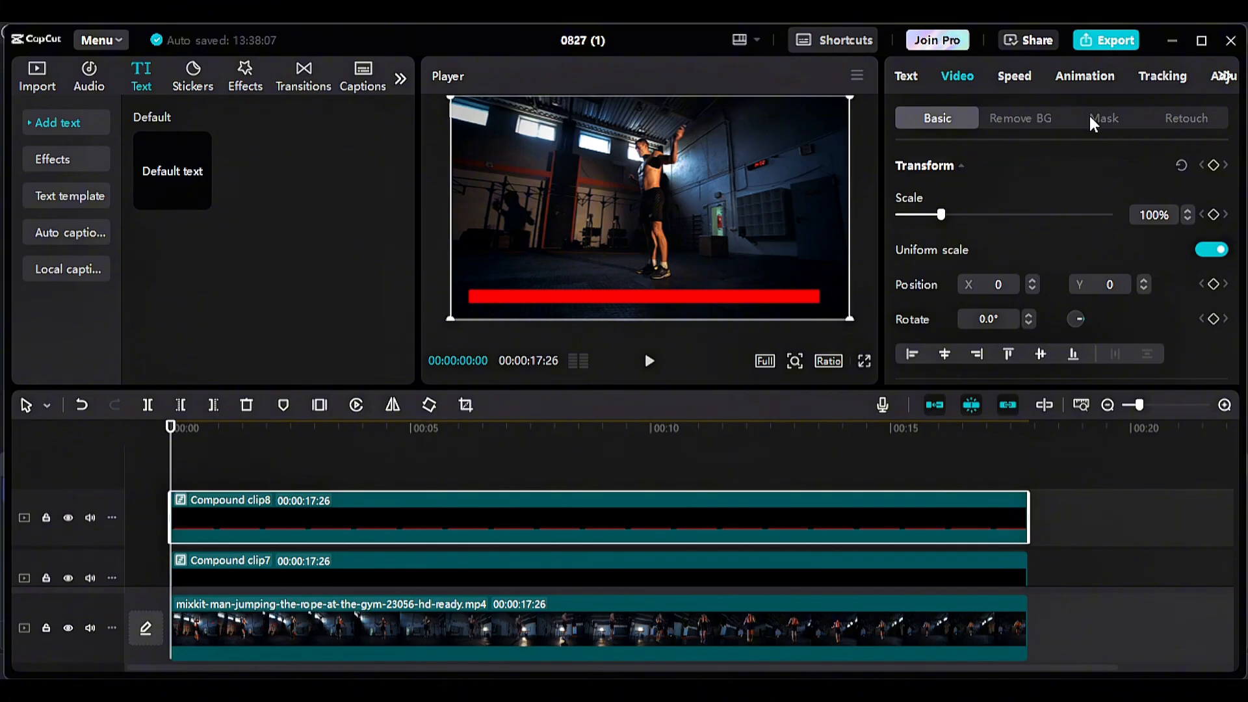
Add a Horizontal mask to the red bar's compound clip, rotated to -90° and moved to the bar's left end at X -870.
left_click(1090, 115)
left_click(1005, 217)
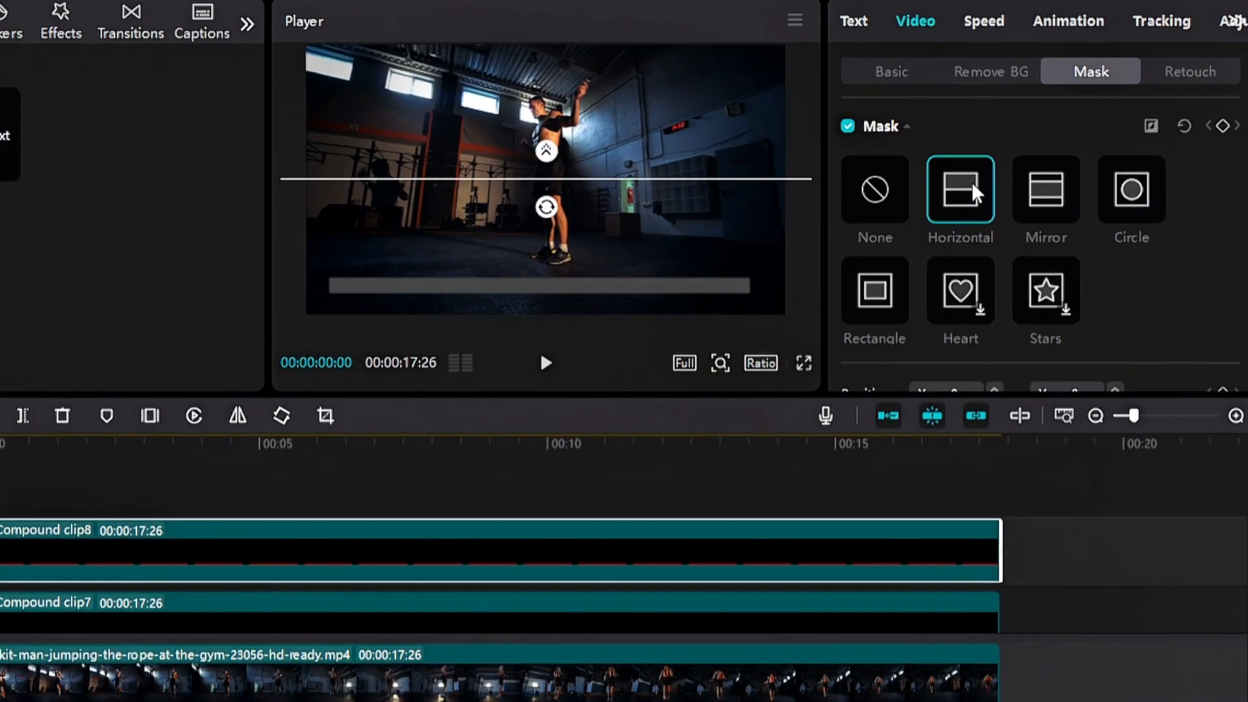
left_click_drag(543, 203, 601, 197)
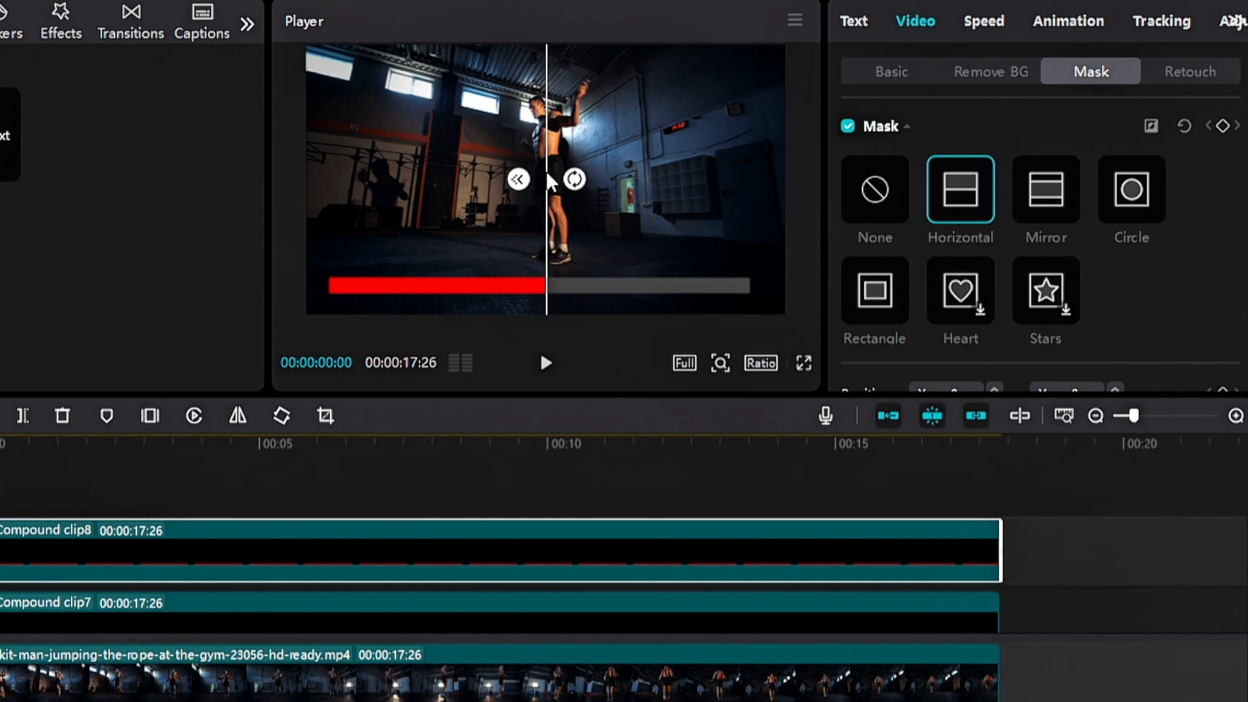
left_click_drag(548, 177, 331, 184)
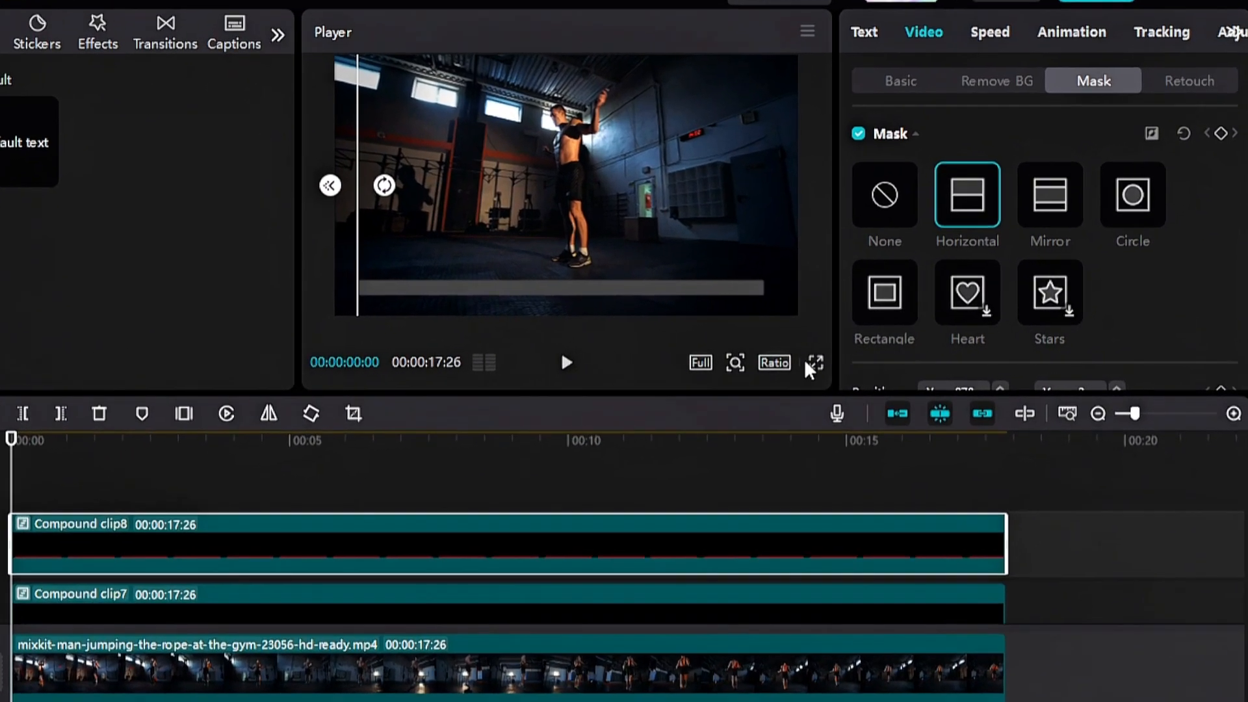
scroll(903, 295, "down", 2)
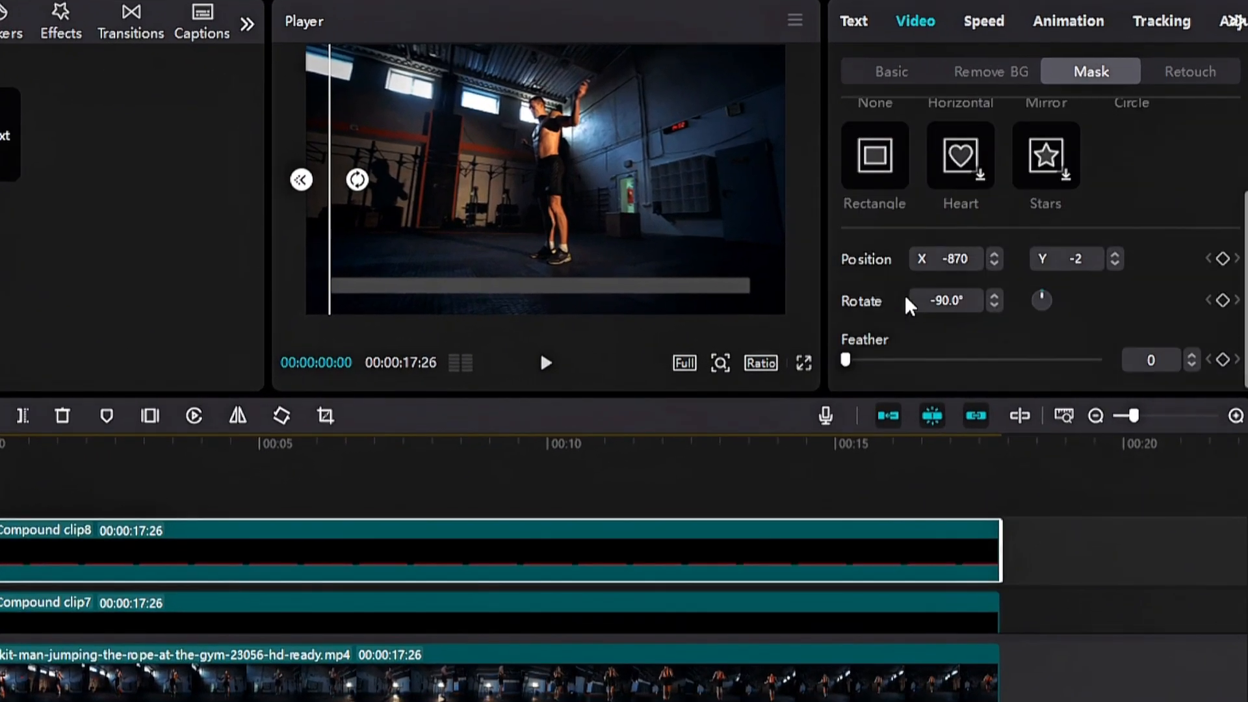
Keyframe the red bar mask's position at the video's start, then move the mask to the bar's right end at 00:00:17:26 and play the animation.
left_click(1222, 259)
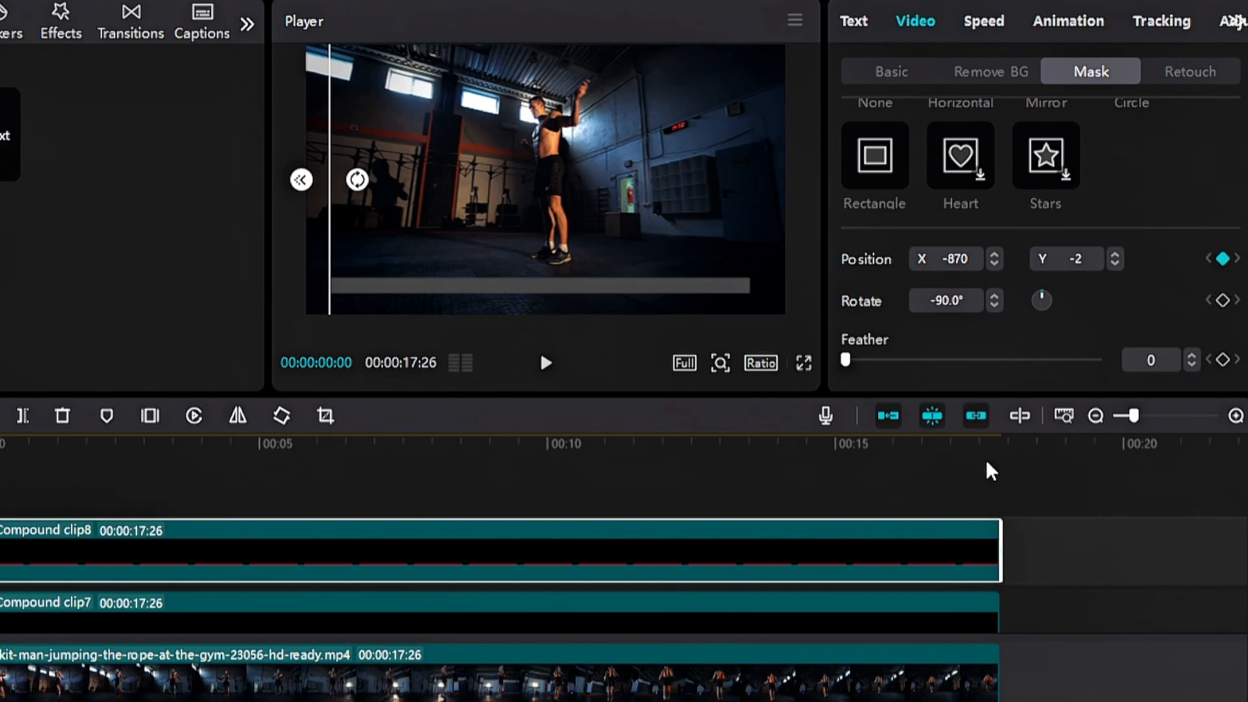
left_click(996, 447)
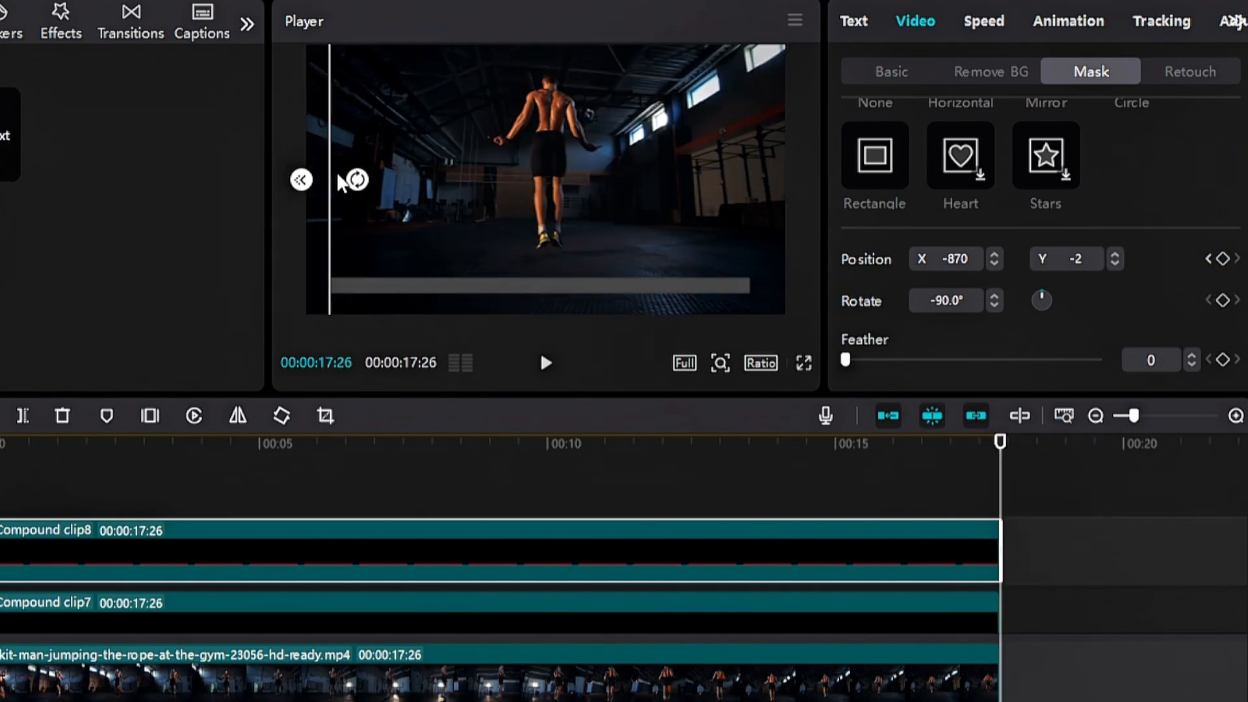
left_click_drag(328, 172, 746, 207)
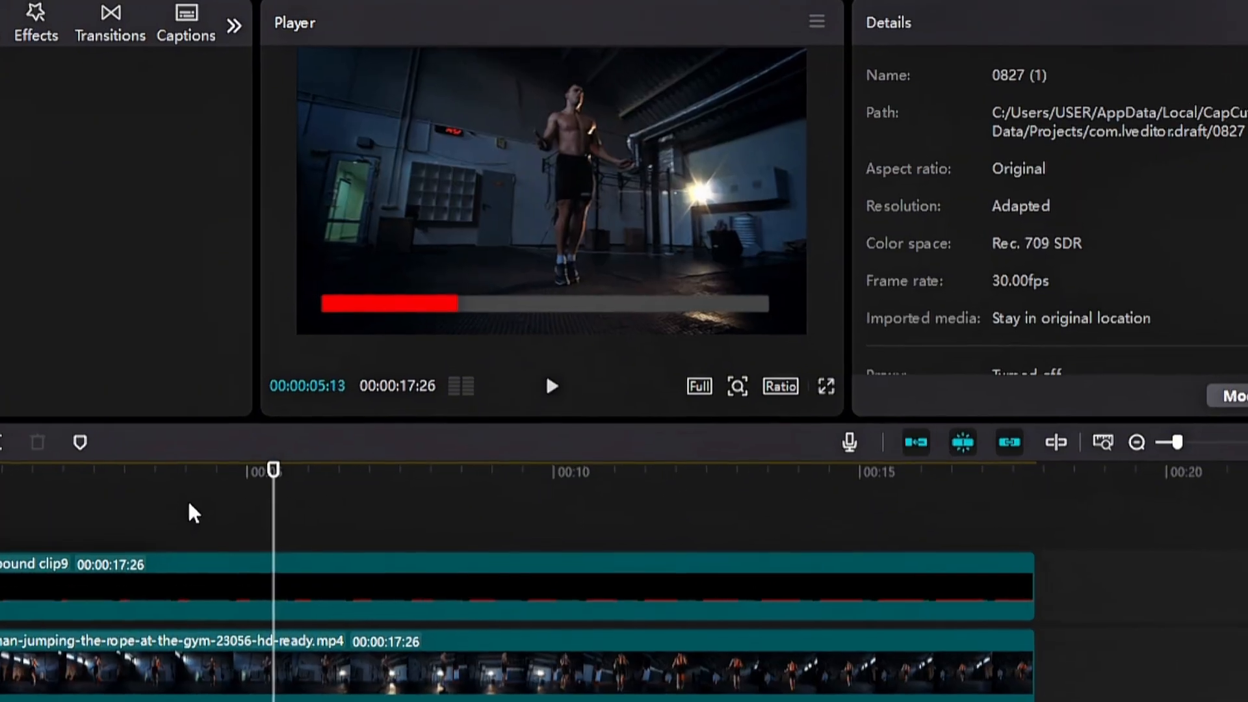
left_click(204, 483)
left_click(546, 363)
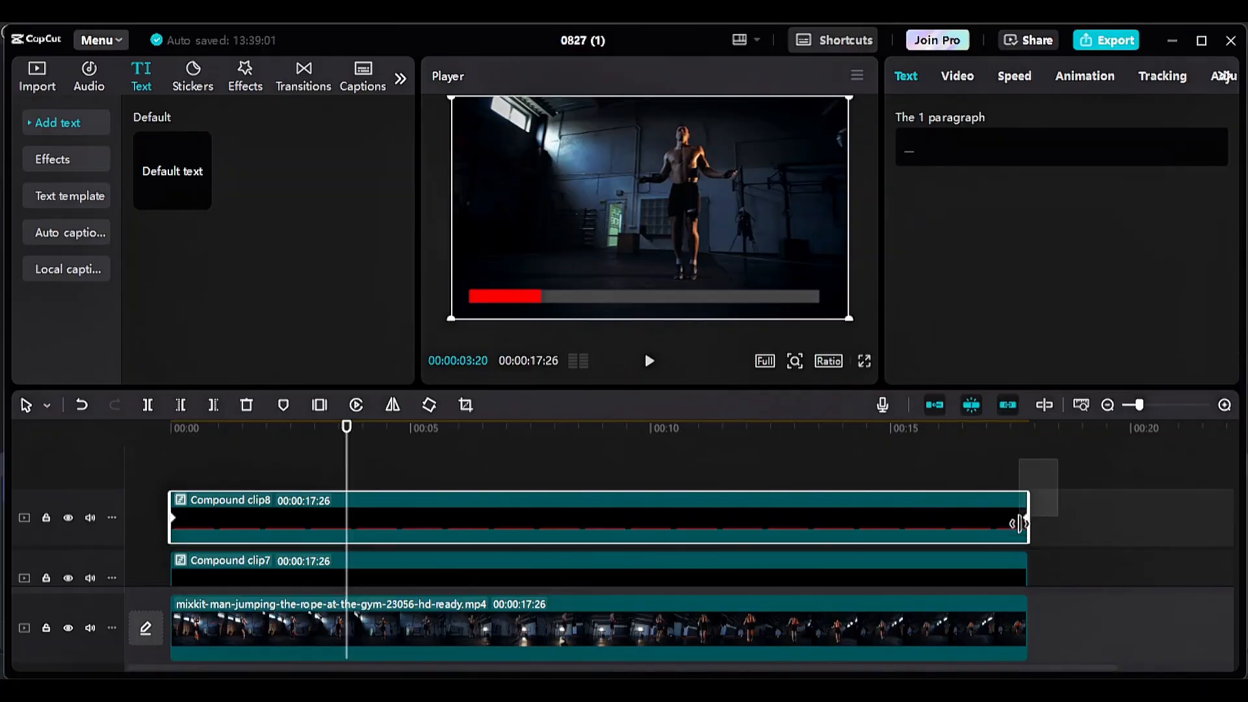
Combine the red and grey bar clips into one compound clip, scale it to 55% and rotate it into a vertical bar at the frame's right side.
left_click(1019, 563)
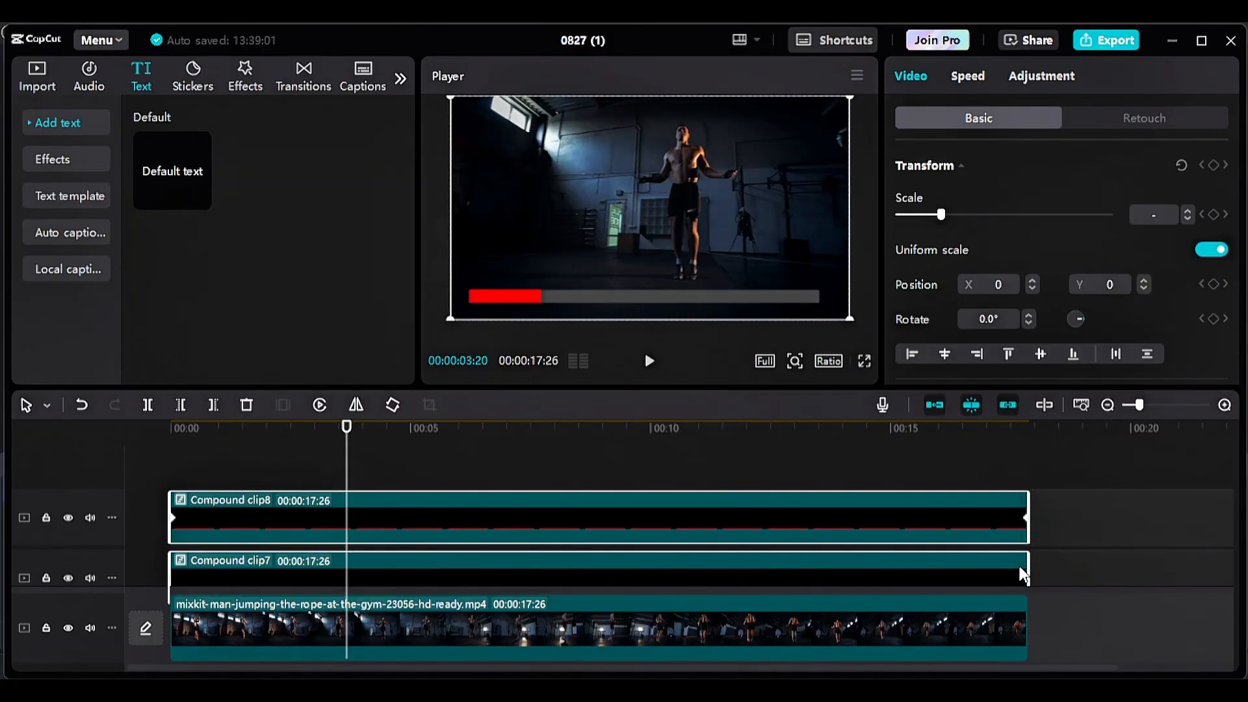
key("alt+g")
left_click_drag(850, 319, 766, 283)
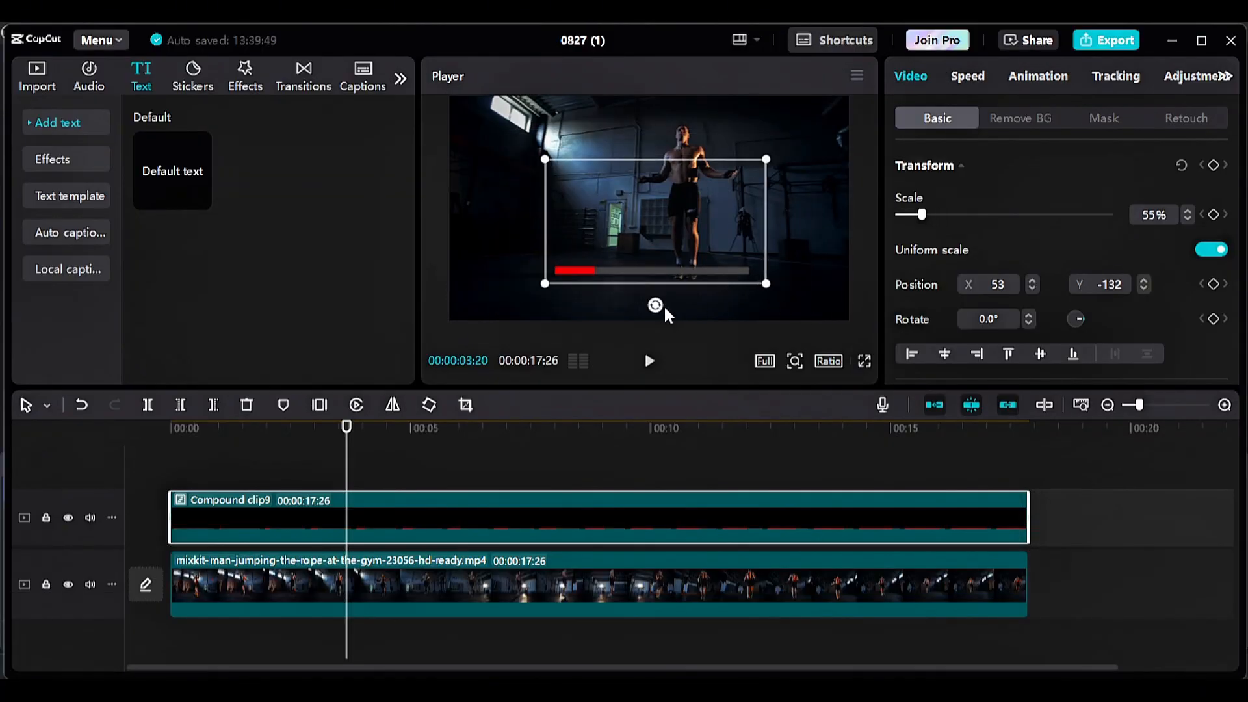
left_click_drag(656, 305, 795, 217)
left_click(344, 458)
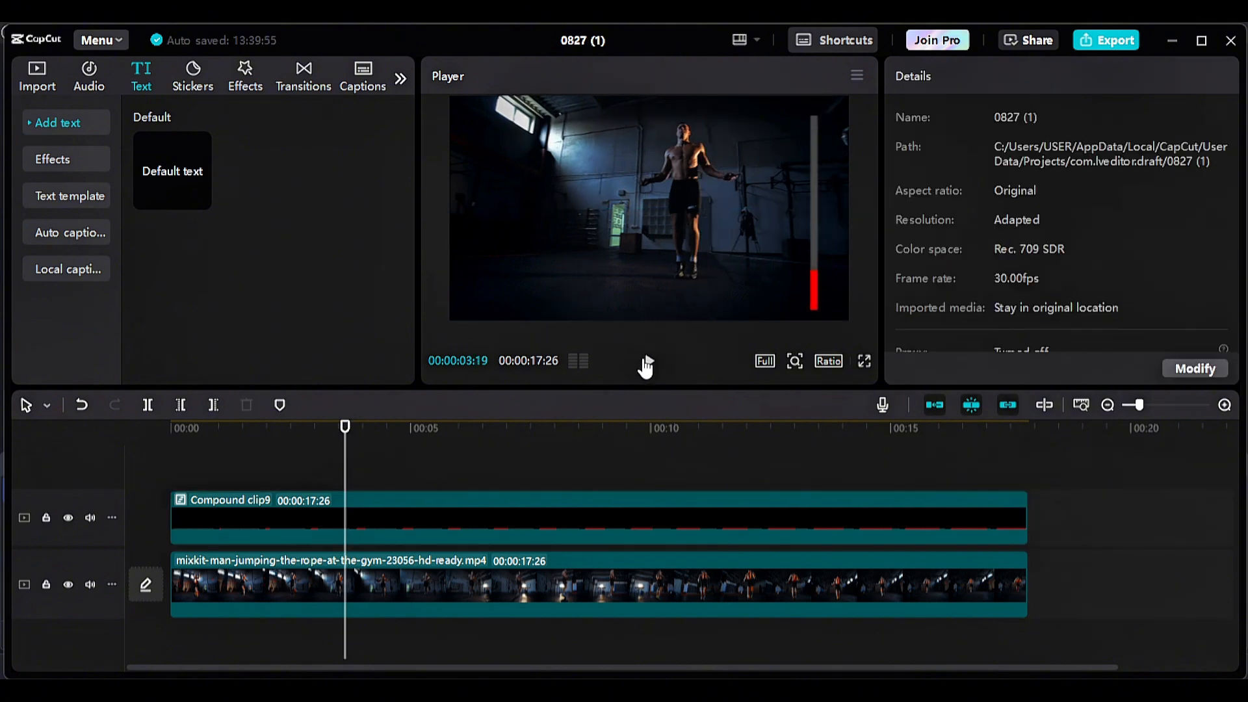
left_click(649, 362)
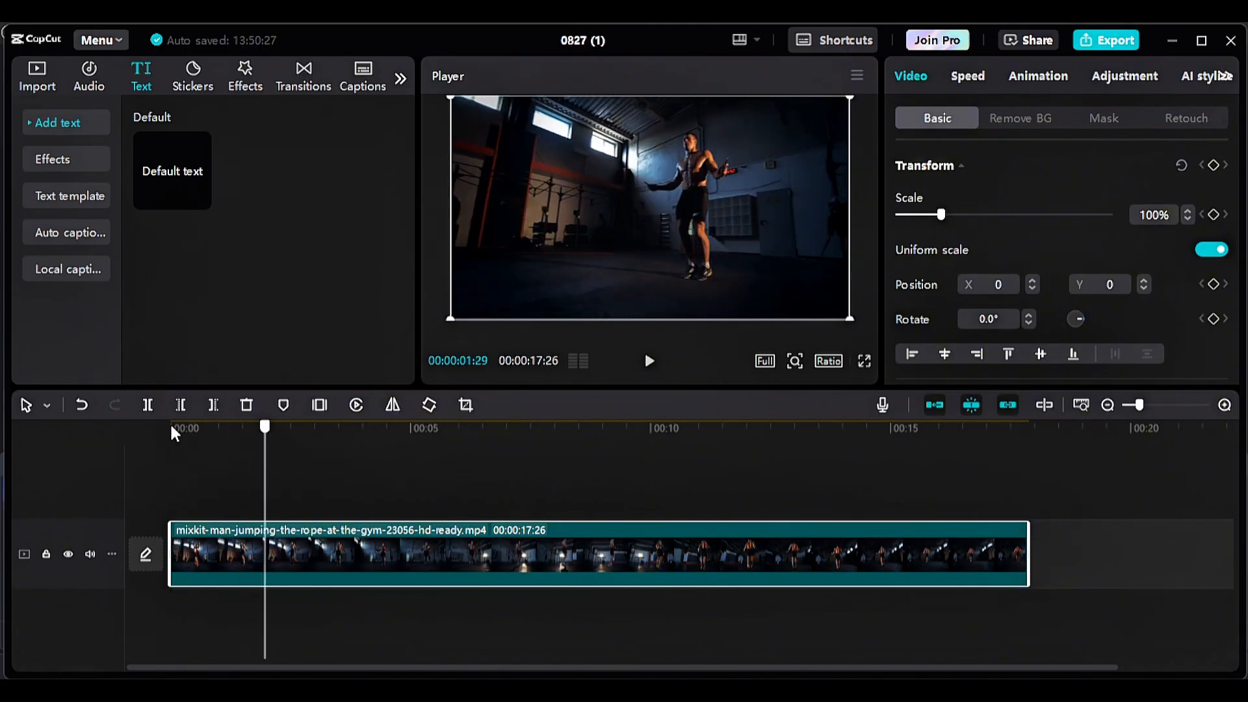
Add a default text clip spanning the whole video on a track above it and replace its content with an underscore.
left_click_drag(146, 195, 172, 498)
left_click_drag(310, 499, 1026, 501)
left_click(1006, 135)
key("BackSpace")
key("BackSpace")
key("BackSpace")
key("BackSpace")
key("BackSpace")
key("BackSpace")
key("BackSpace")
key("BackSpace")
key("BackSpace")
key("BackSpace")
key("BackSpace")
key("BackSpace")
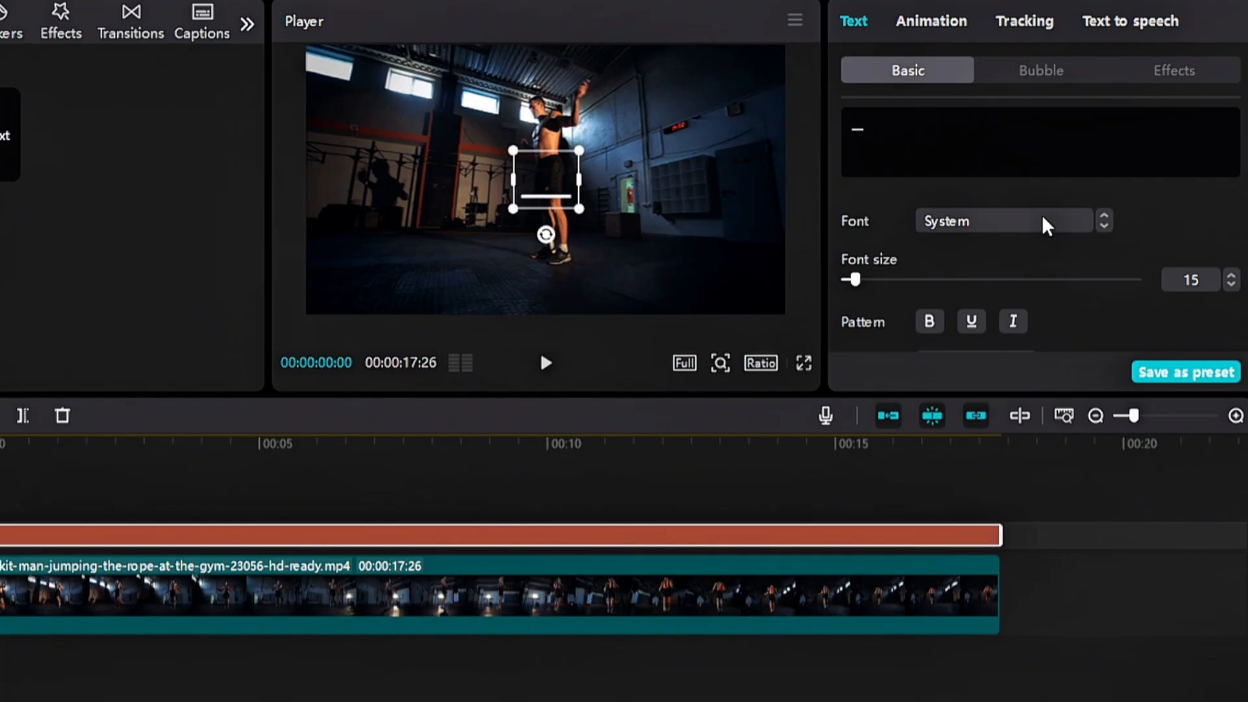
Set the underscore text's color to pure red.
scroll(1061, 302, "down", 5)
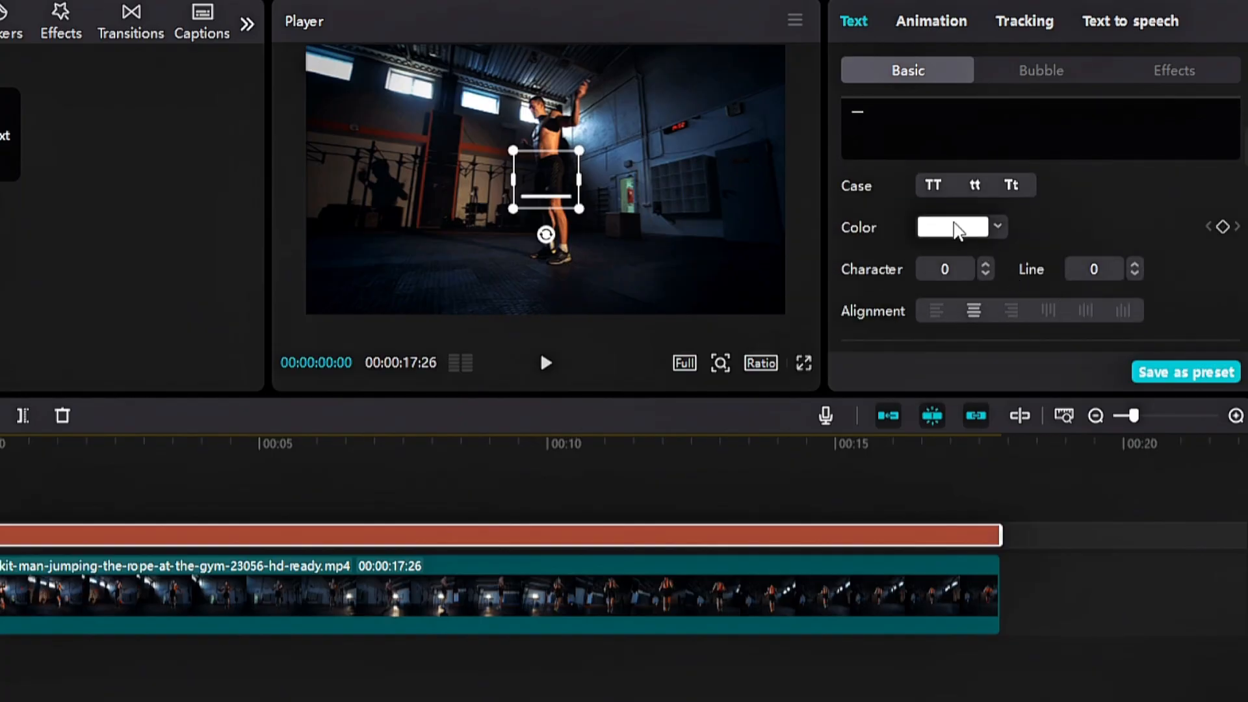
left_click(952, 226)
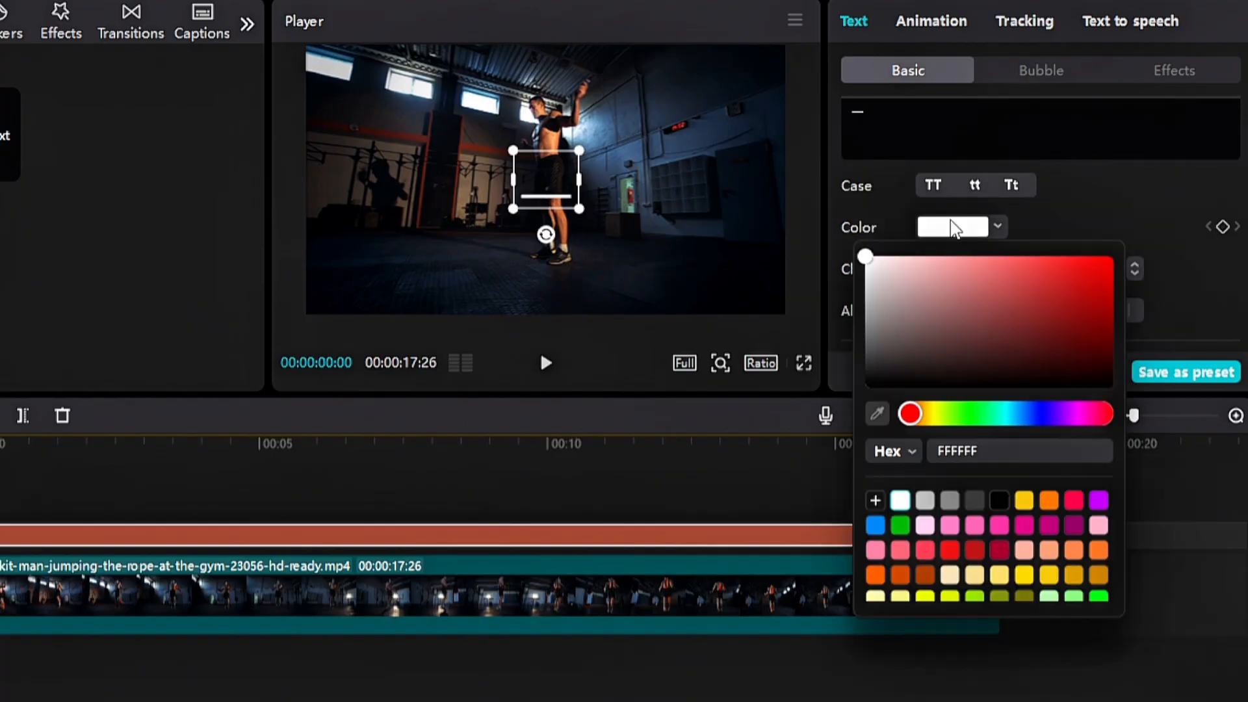
left_click(1110, 261)
left_click(1145, 232)
Turn off uniform scale for the red underscore, set its scale width to 850% and increase its scale height to form a thick bar.
scroll(1145, 232, "down", 5)
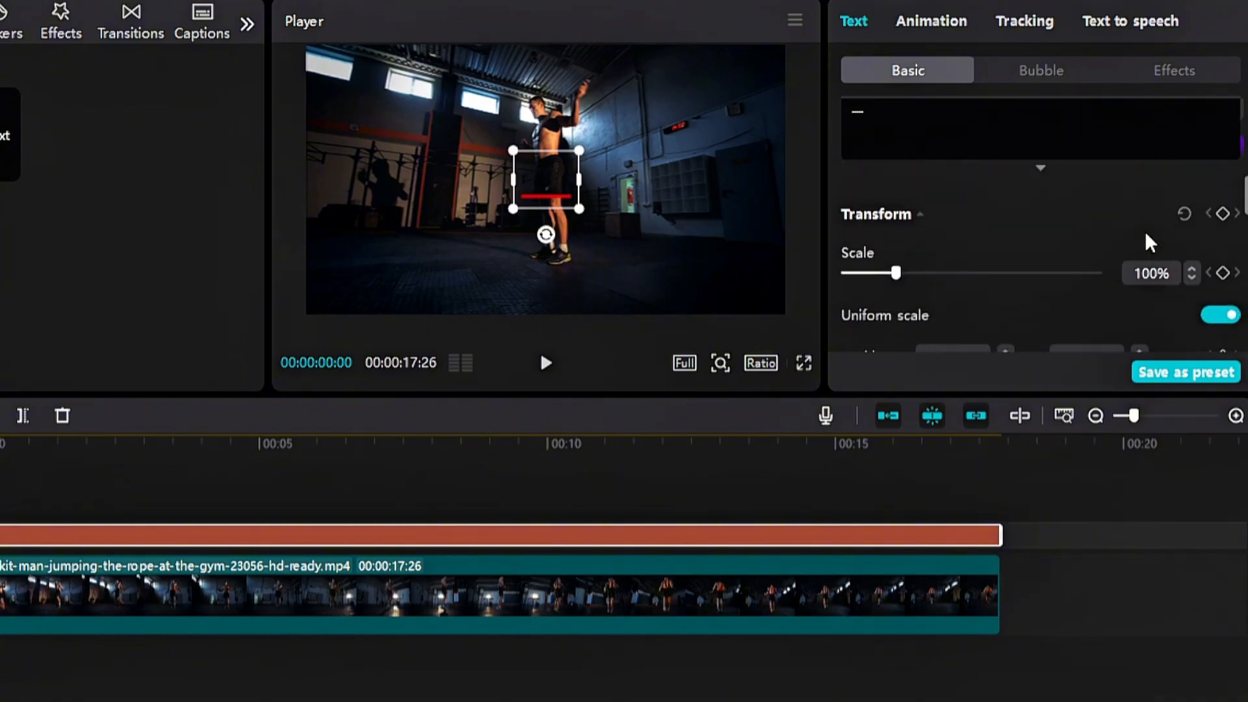
left_click(1219, 285)
left_click_drag(896, 245, 1099, 246)
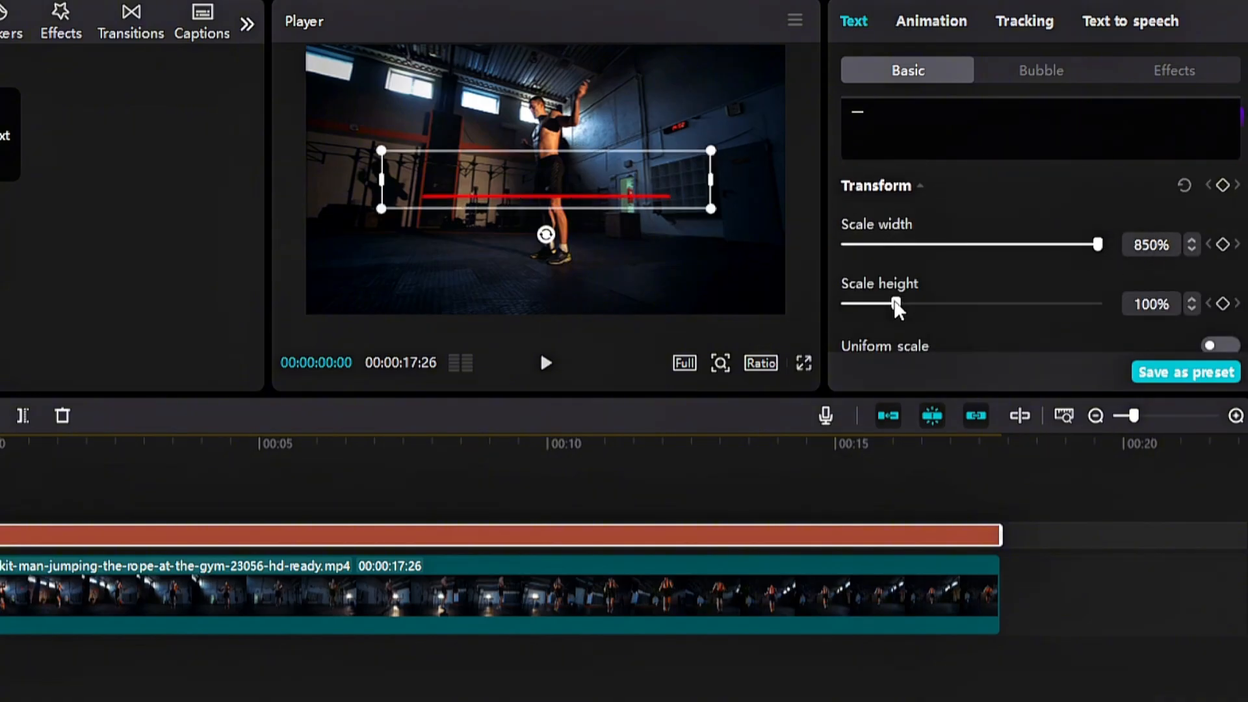
left_click_drag(896, 306, 975, 306)
Enable a white stroke on the red bar text and set the stroke thickness to 5.
scroll(992, 338, "down", 8)
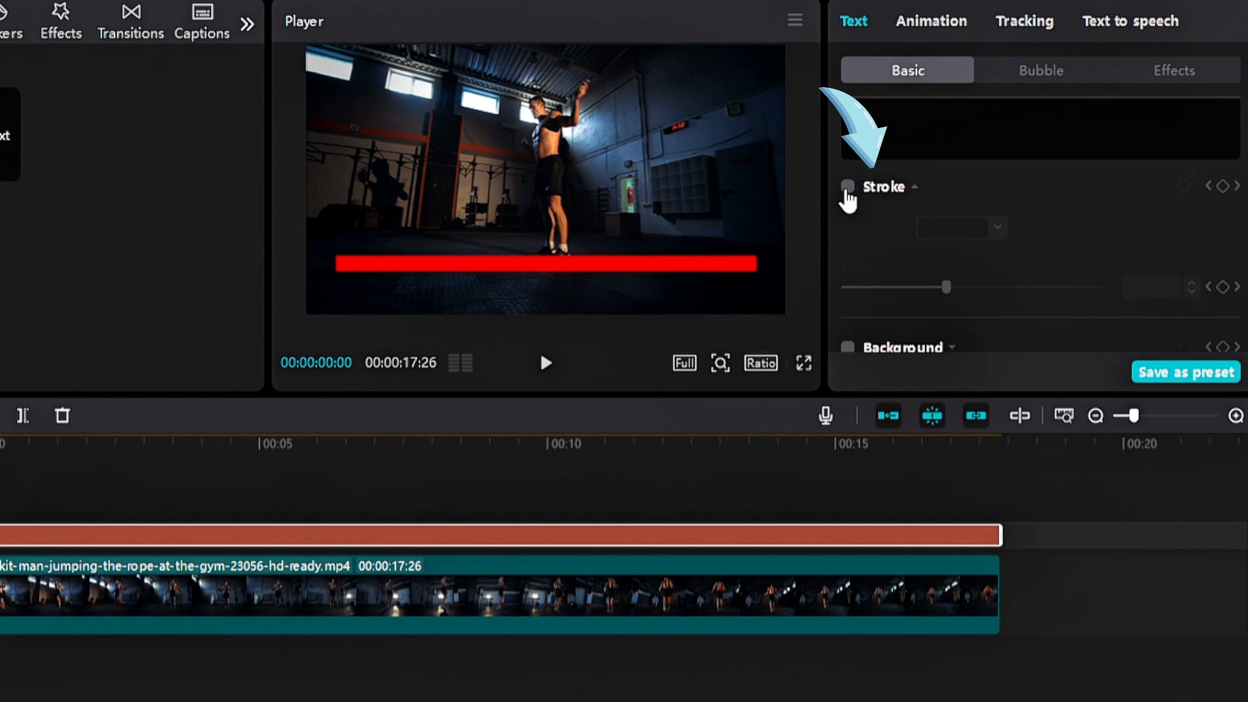
left_click(848, 187)
left_click(947, 229)
left_click(901, 504)
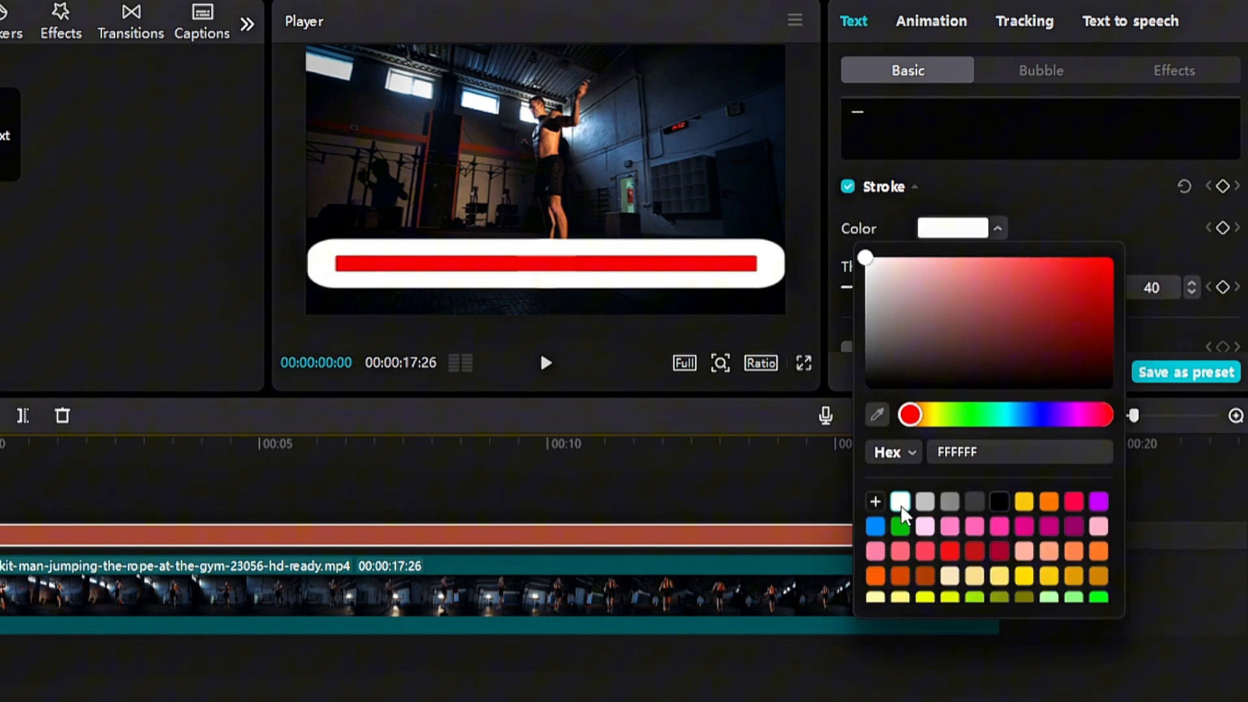
left_click(1066, 230)
left_click_drag(948, 313, 858, 322)
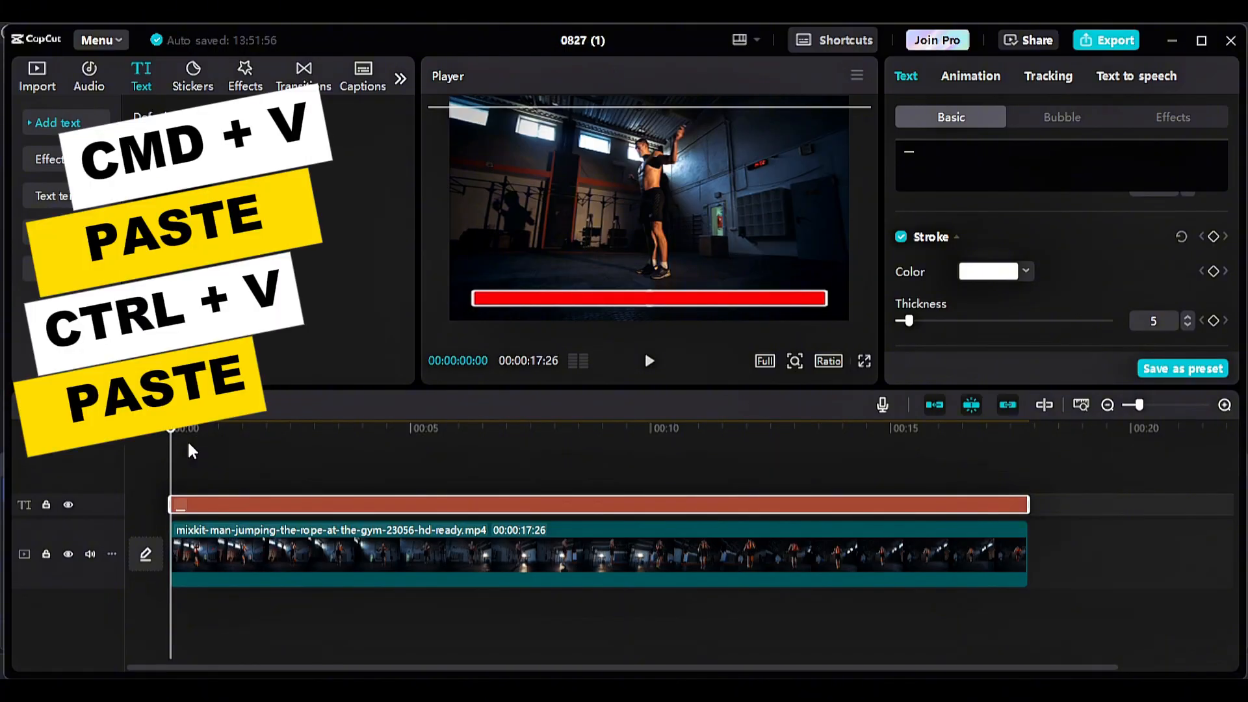
Paste a copy of the outlined bar text onto a new track above it and deactivate the copy.
key("ctrl+v")
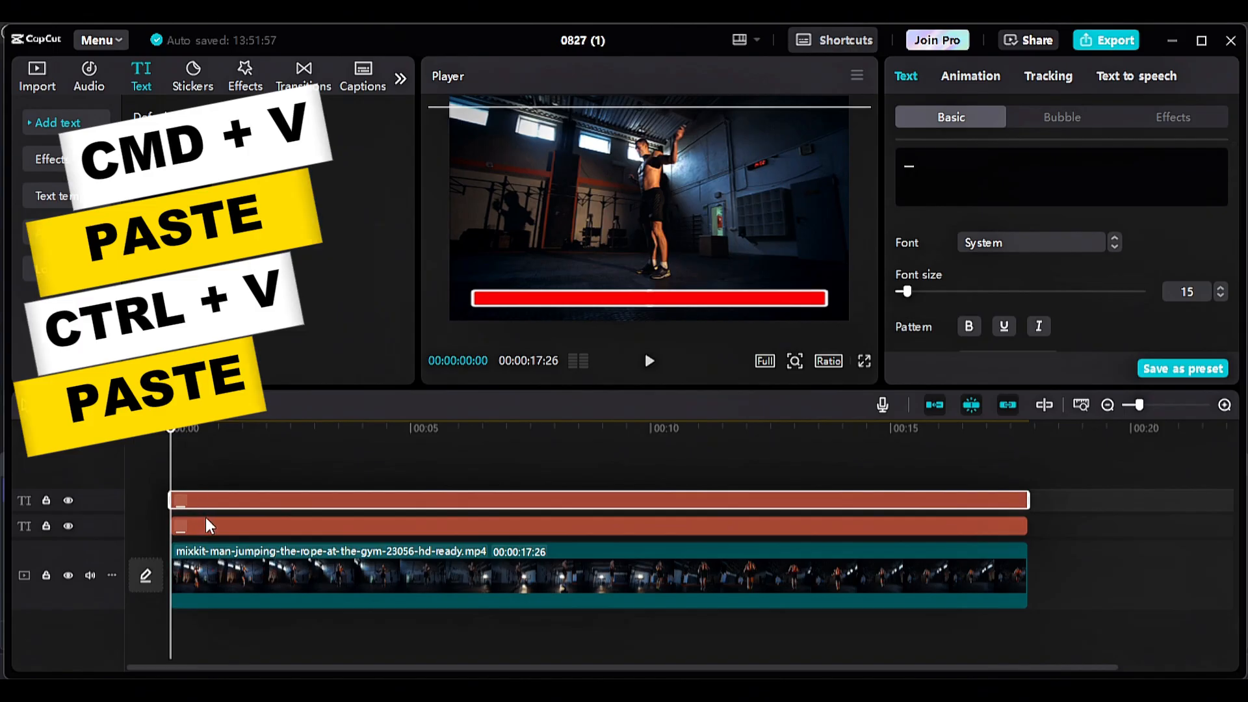
key("v")
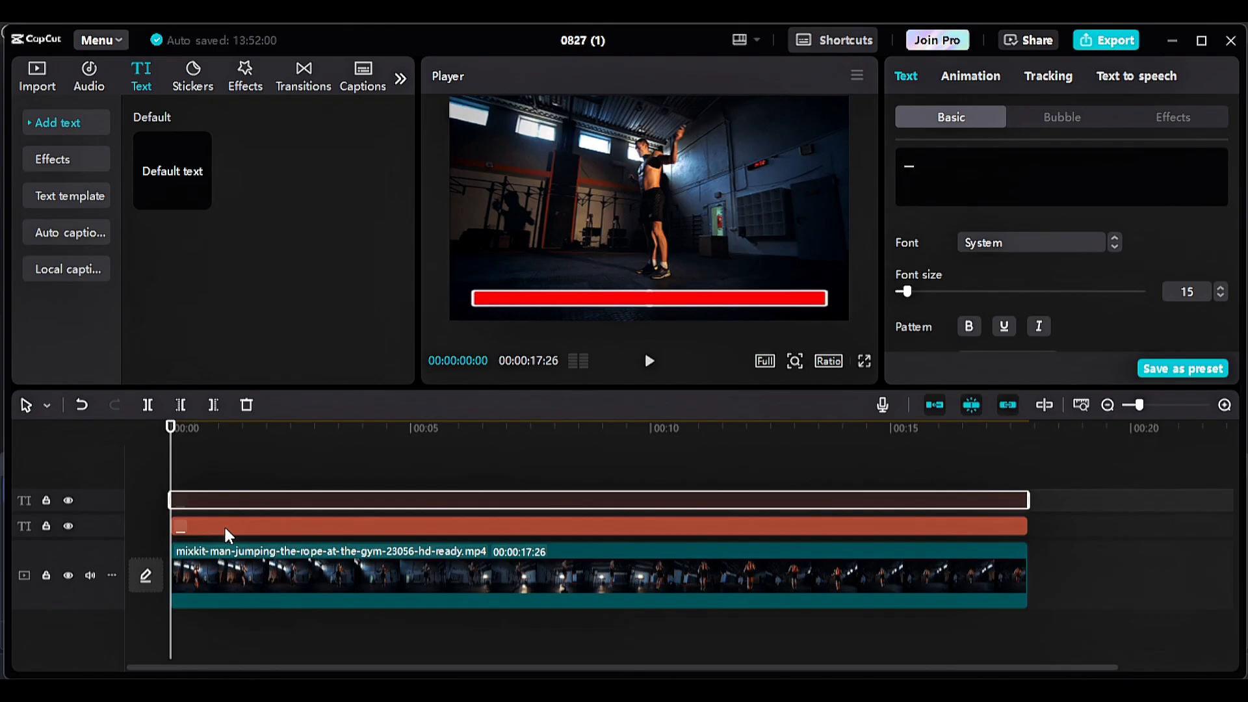
Convert the lower bar text into a compound clip and cut out its red fill with an inverted Rectangle mask, keeping only the white outline.
right_click(225, 529)
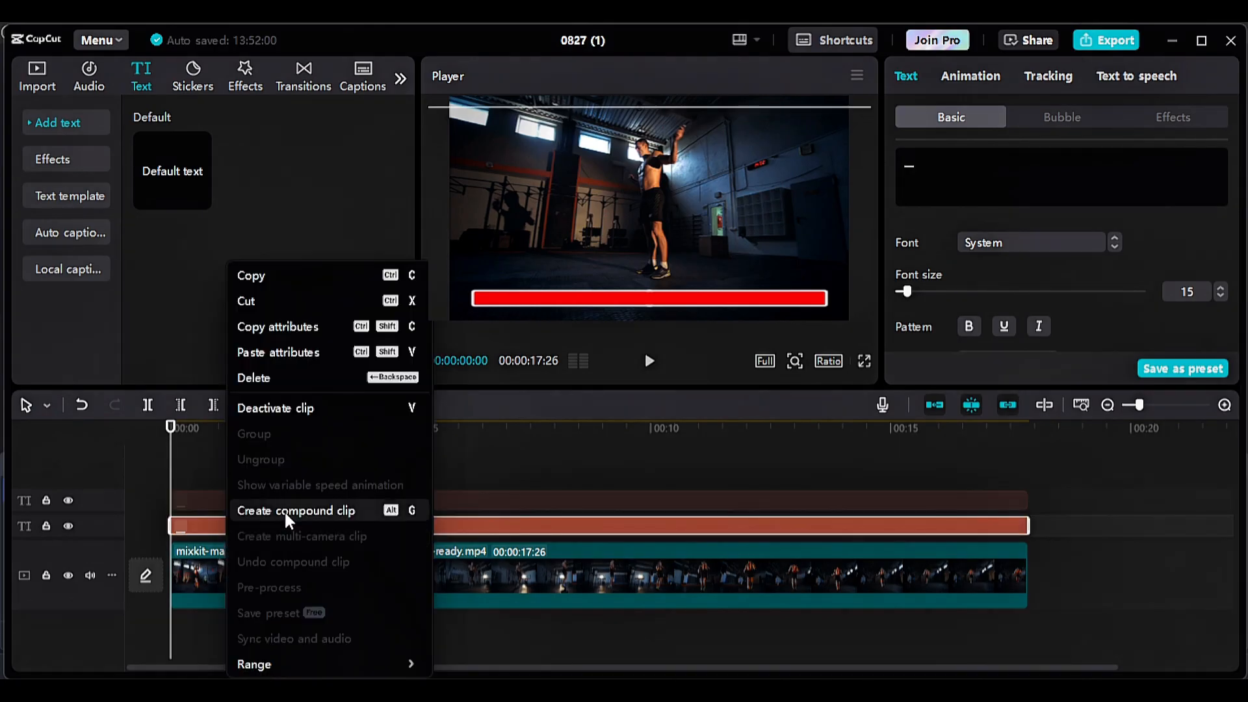
left_click(283, 511)
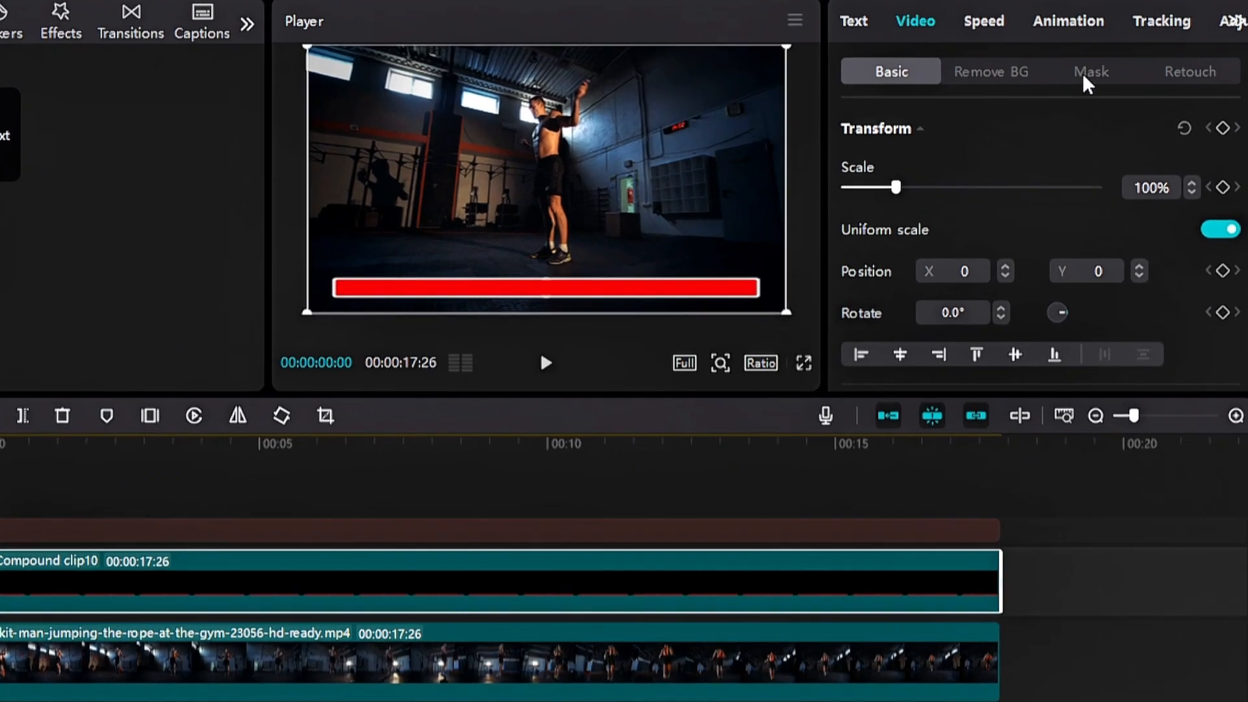
left_click(1101, 118)
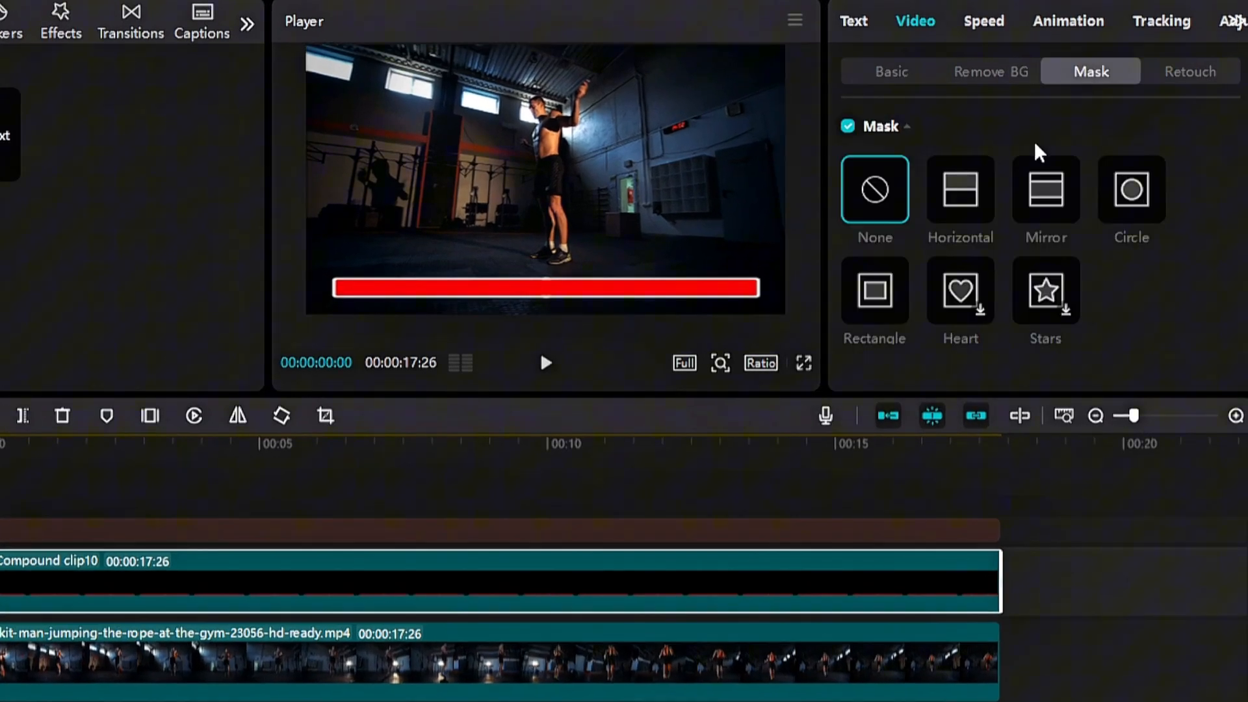
left_click(881, 290)
left_click_drag(551, 251, 565, 274)
left_click_drag(564, 287, 565, 286)
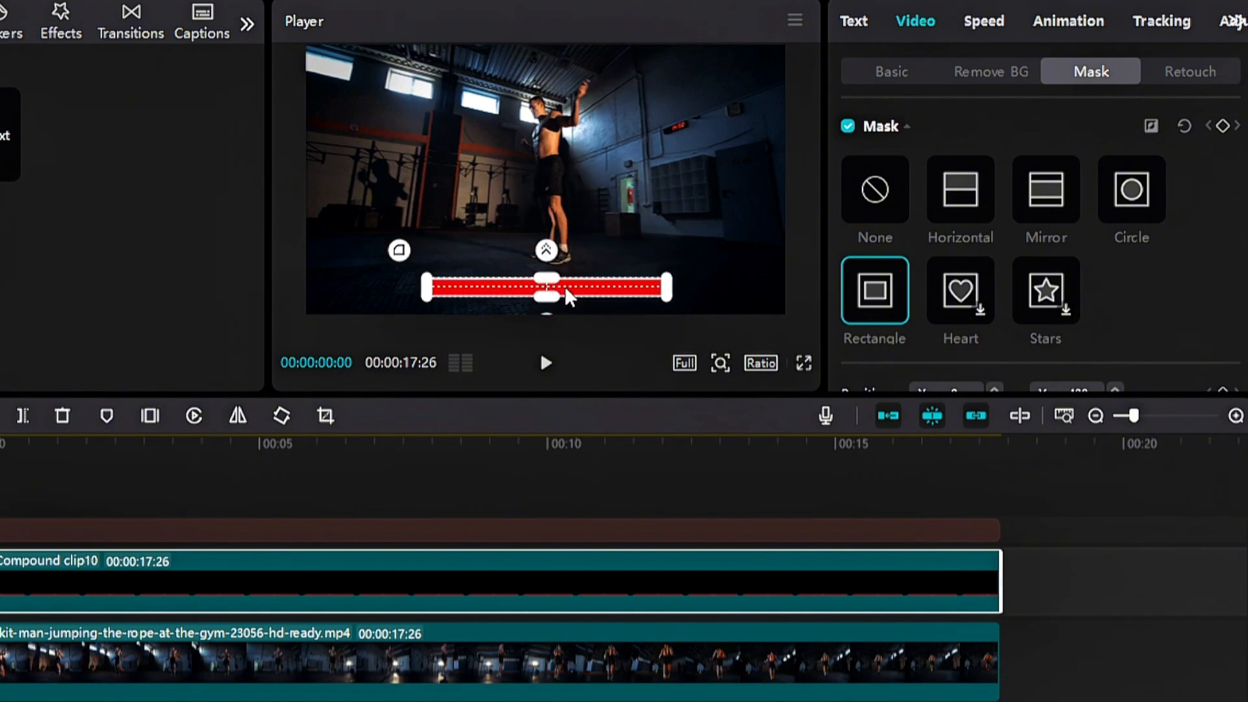
left_click(1151, 132)
left_click_drag(665, 290, 752, 302)
left_click(6, 487)
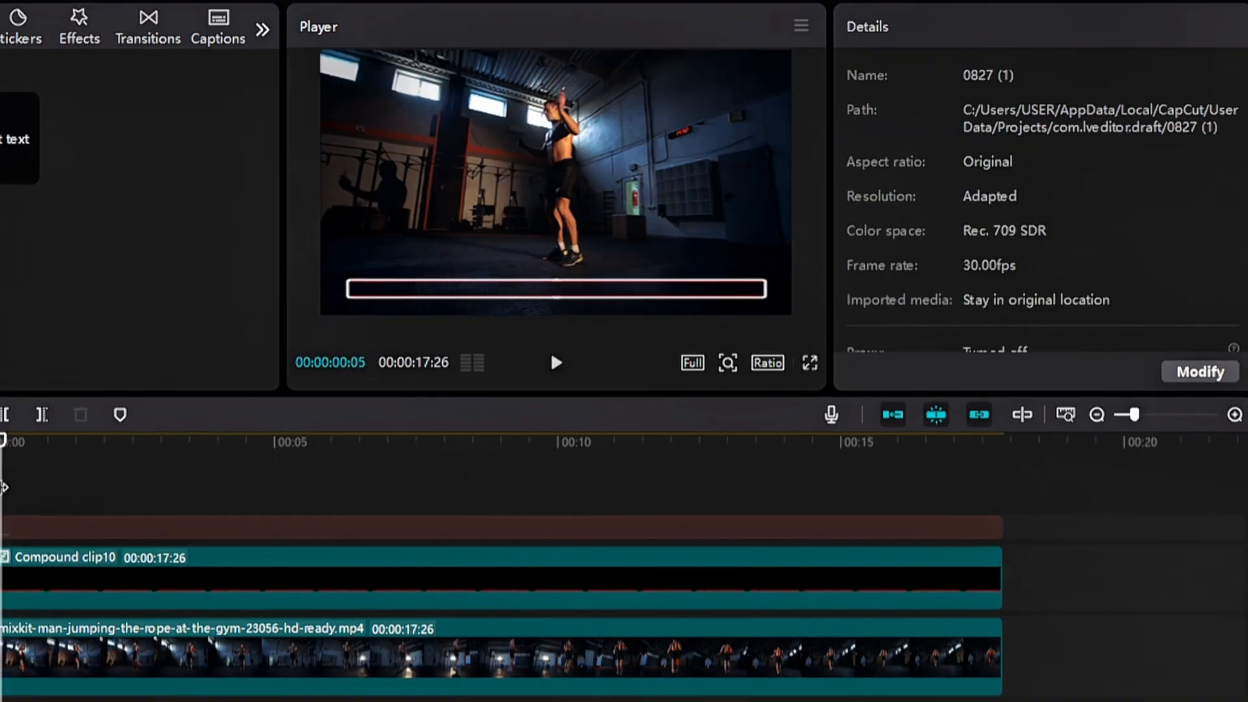
key("space")
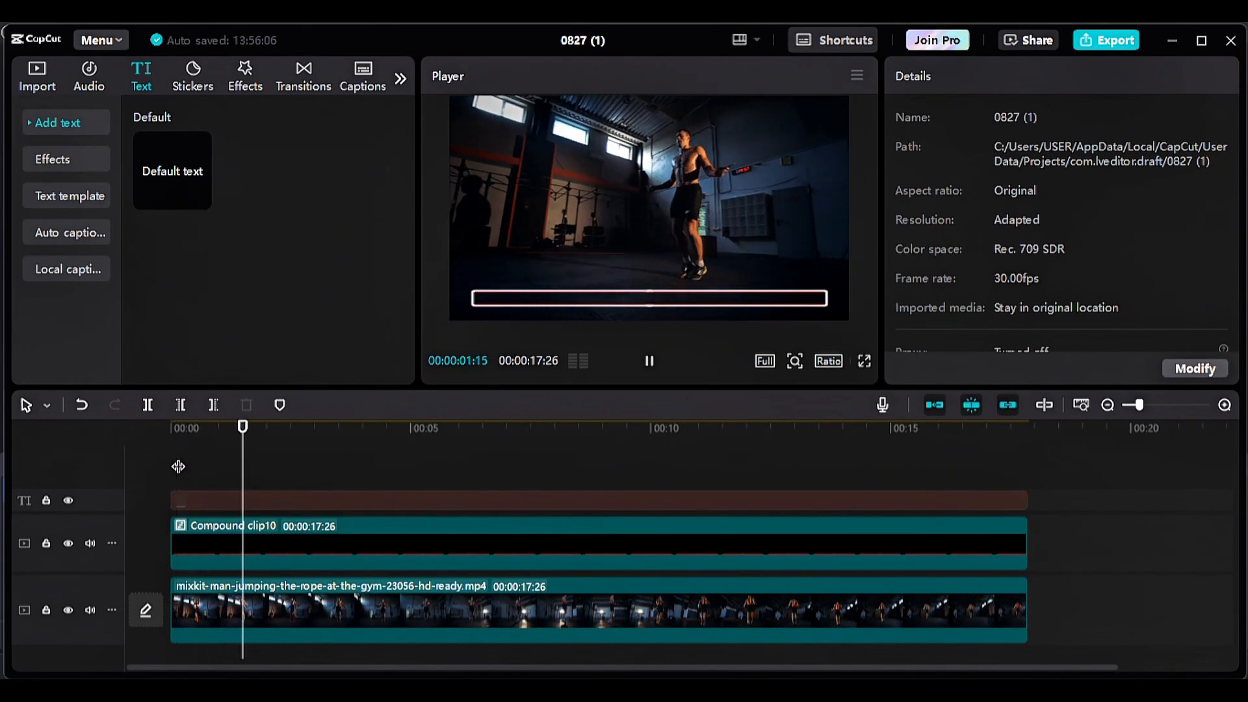
key("space")
Reactivate the upper bar text and turn off its stroke.
left_click(336, 505)
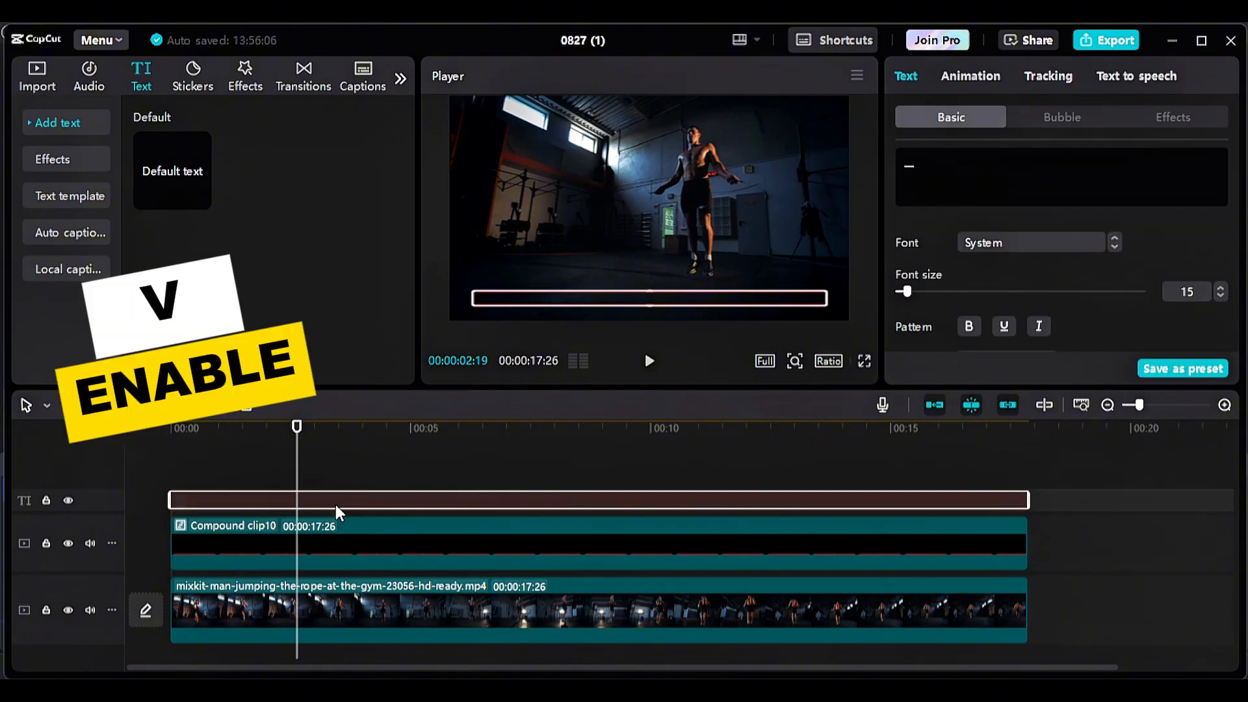
scroll(948, 290, "down", 5)
scroll(948, 290, "down", 1)
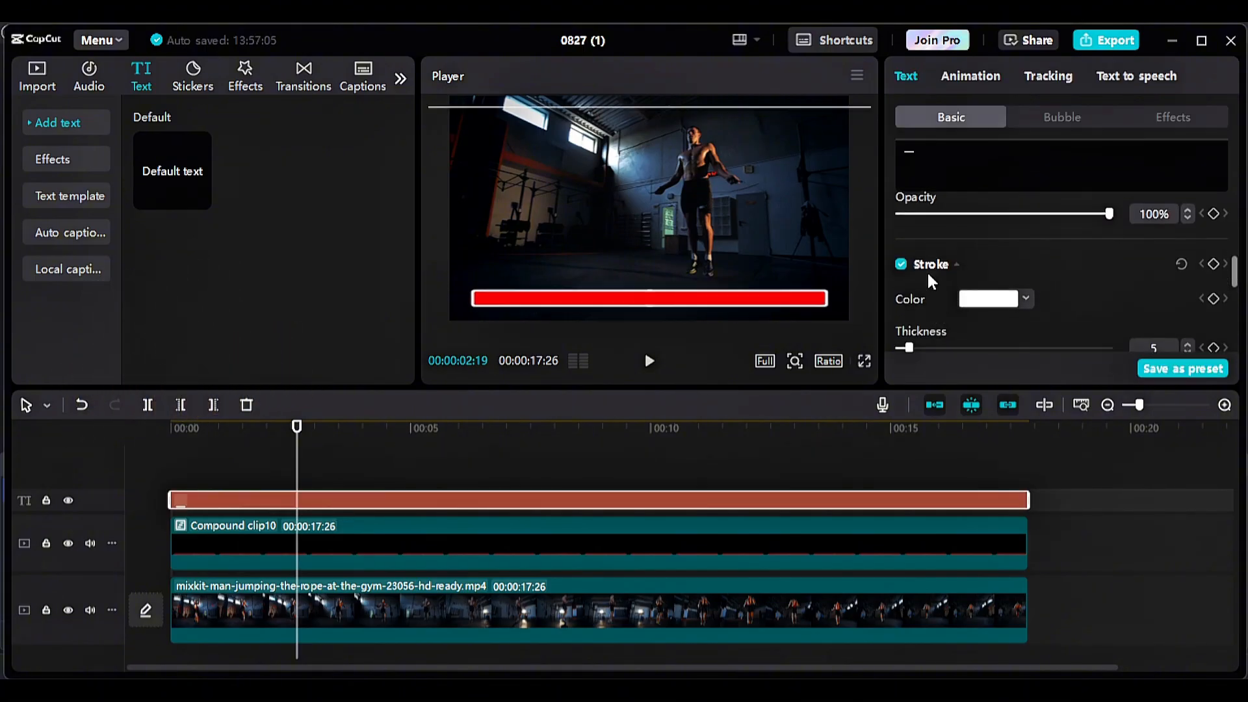
left_click(901, 264)
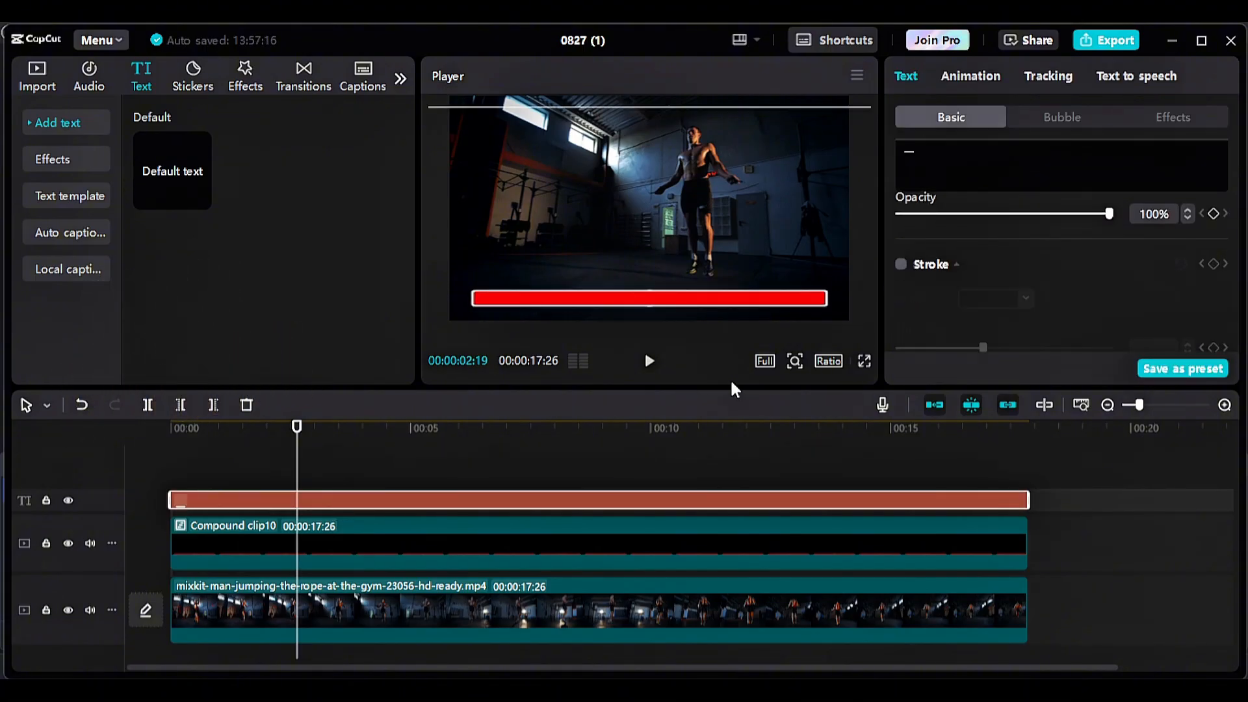
Convert the upper bar text into a compound clip and add a Horizontal mask rotated to -90°.
right_click(609, 506)
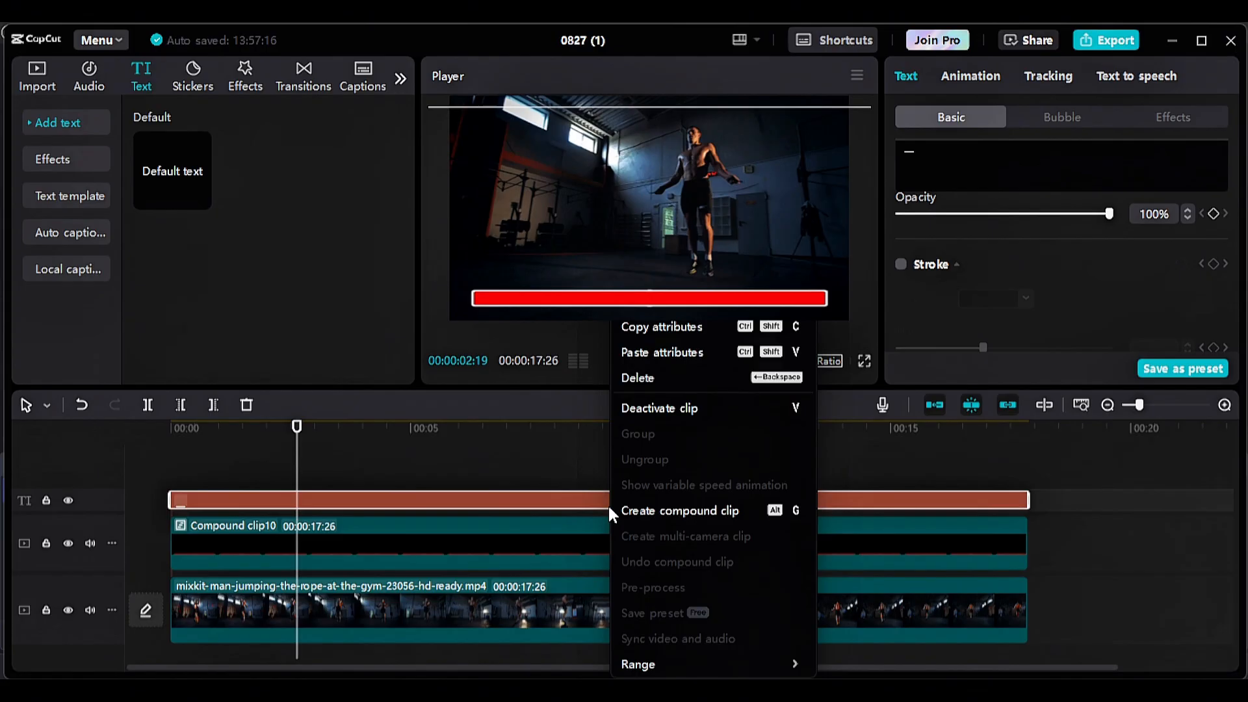
left_click(641, 515)
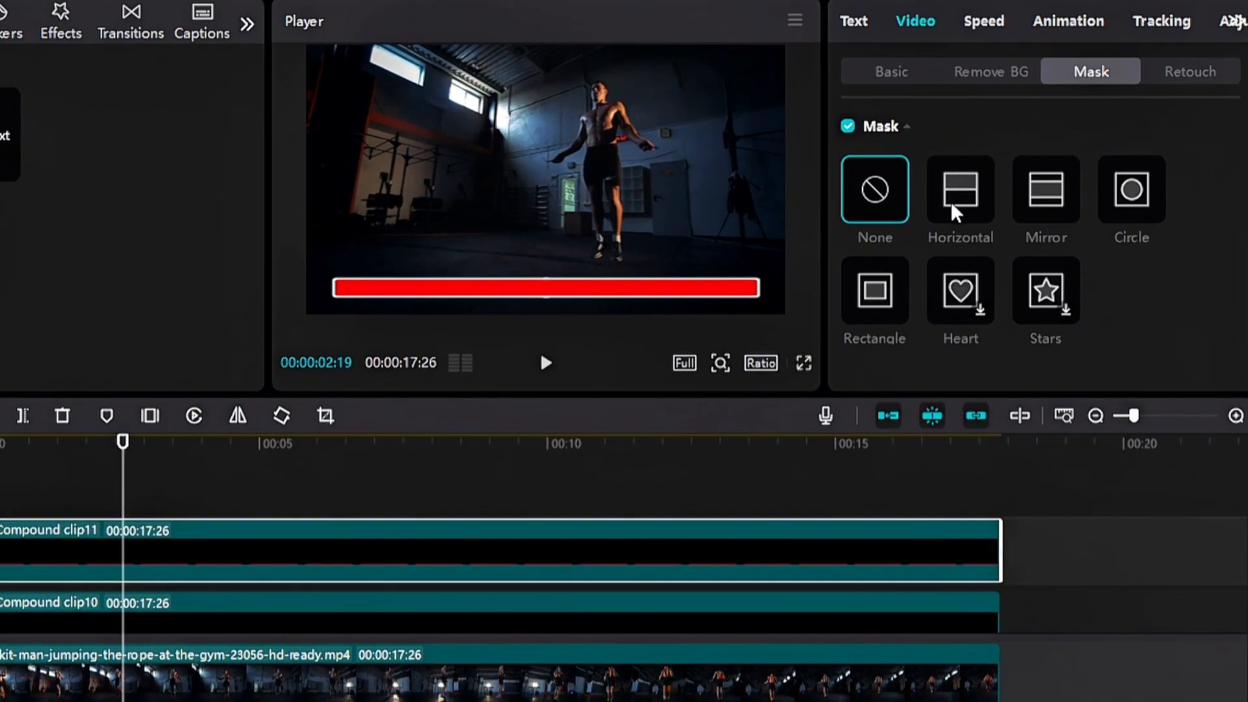
left_click(950, 201)
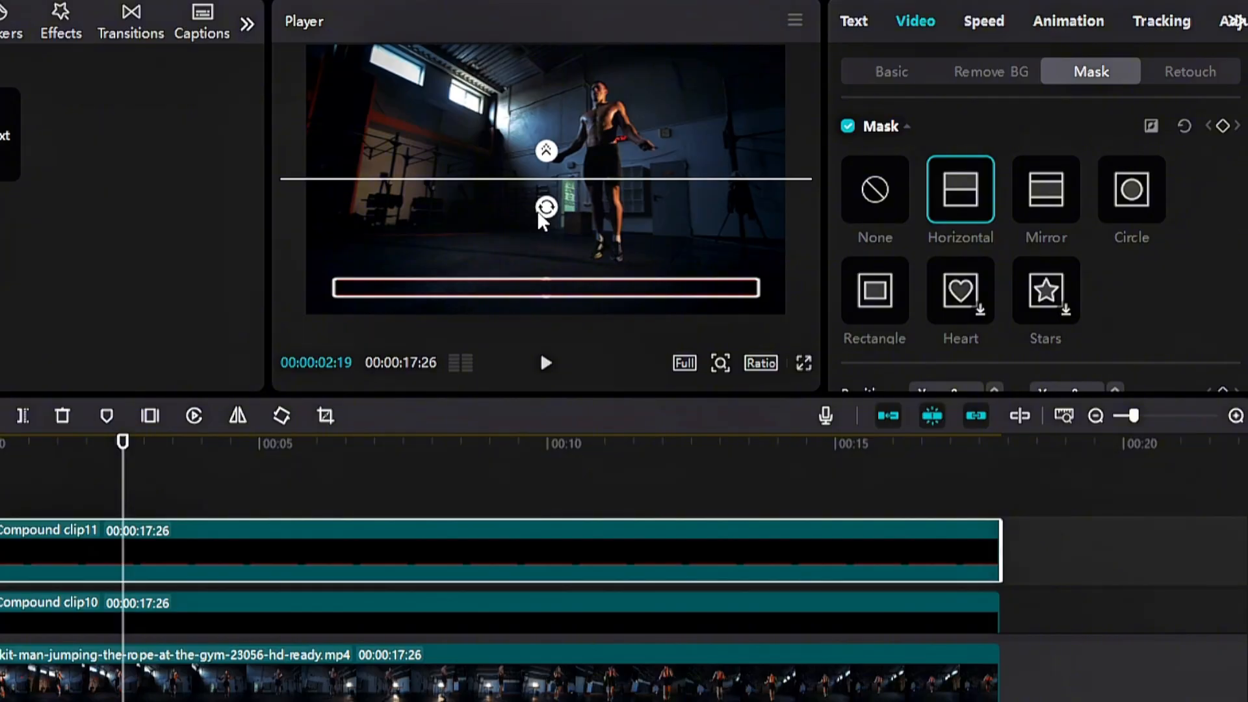
left_click_drag(538, 214, 595, 197)
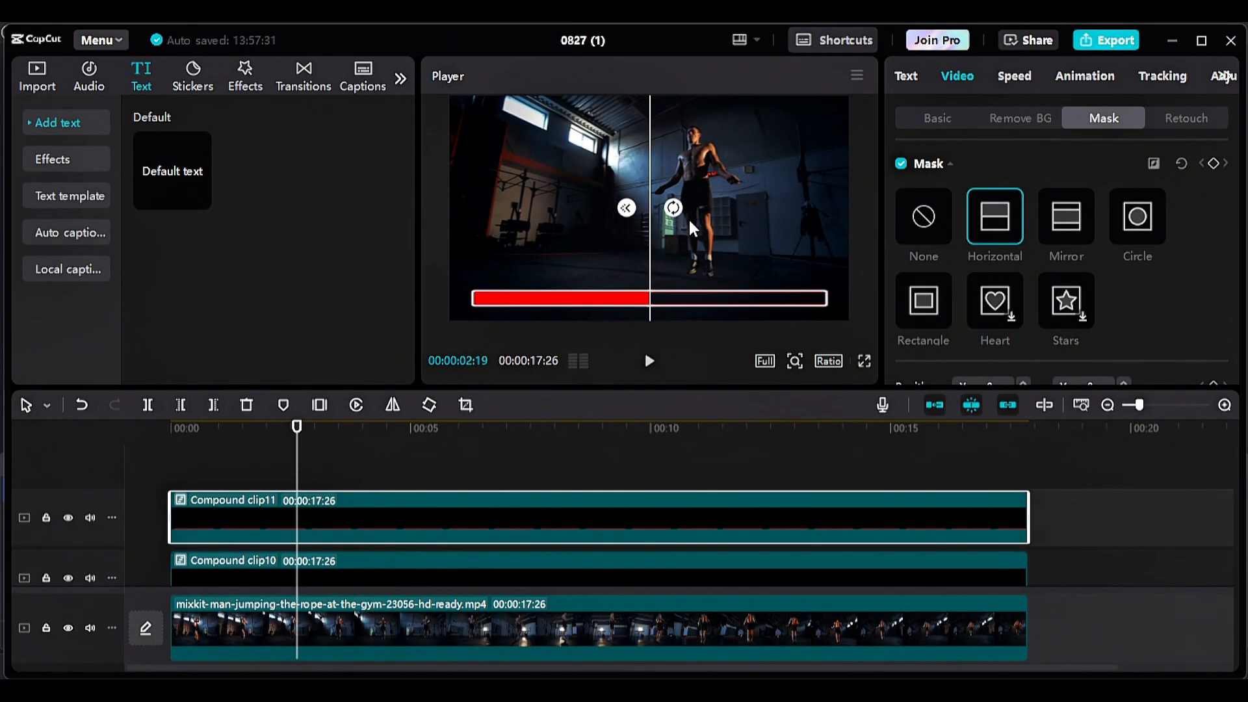
Keyframe the mask's position at the video's start with X -839 at the bar's left end, then move the mask to the right end at 00:00:17:26.
left_click(173, 445)
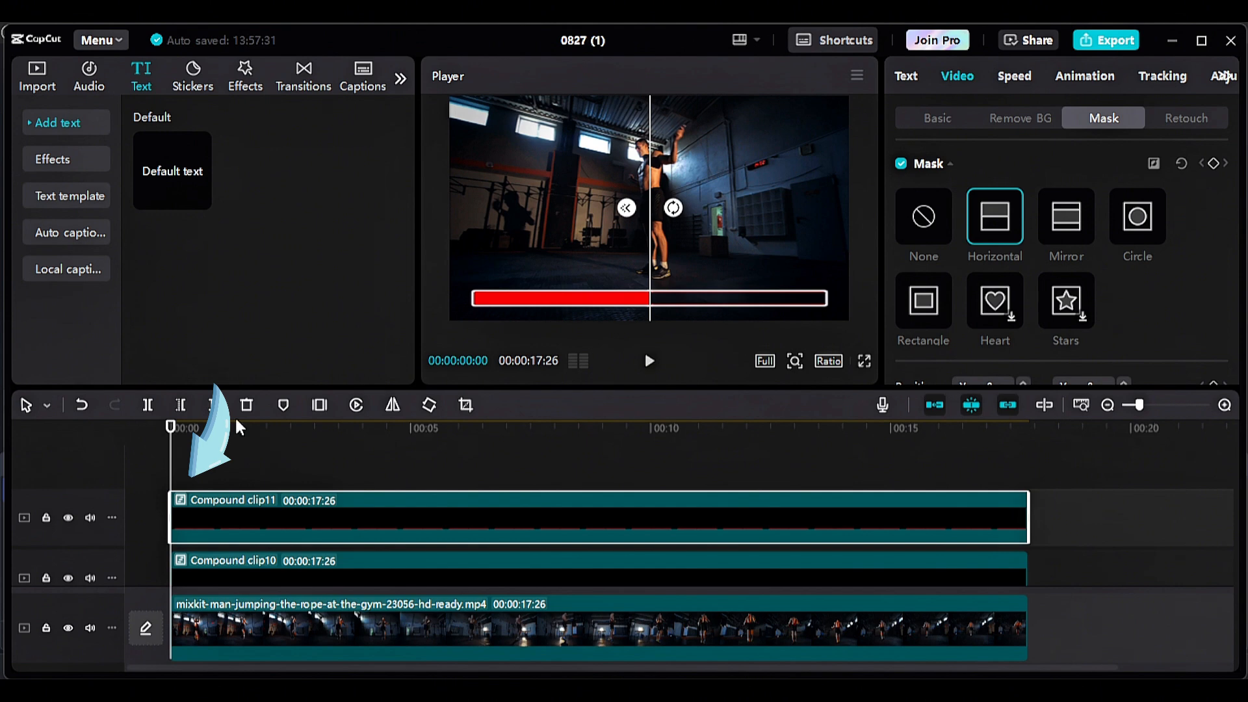
left_click_drag(652, 215, 478, 215)
scroll(1105, 292, "down", 2)
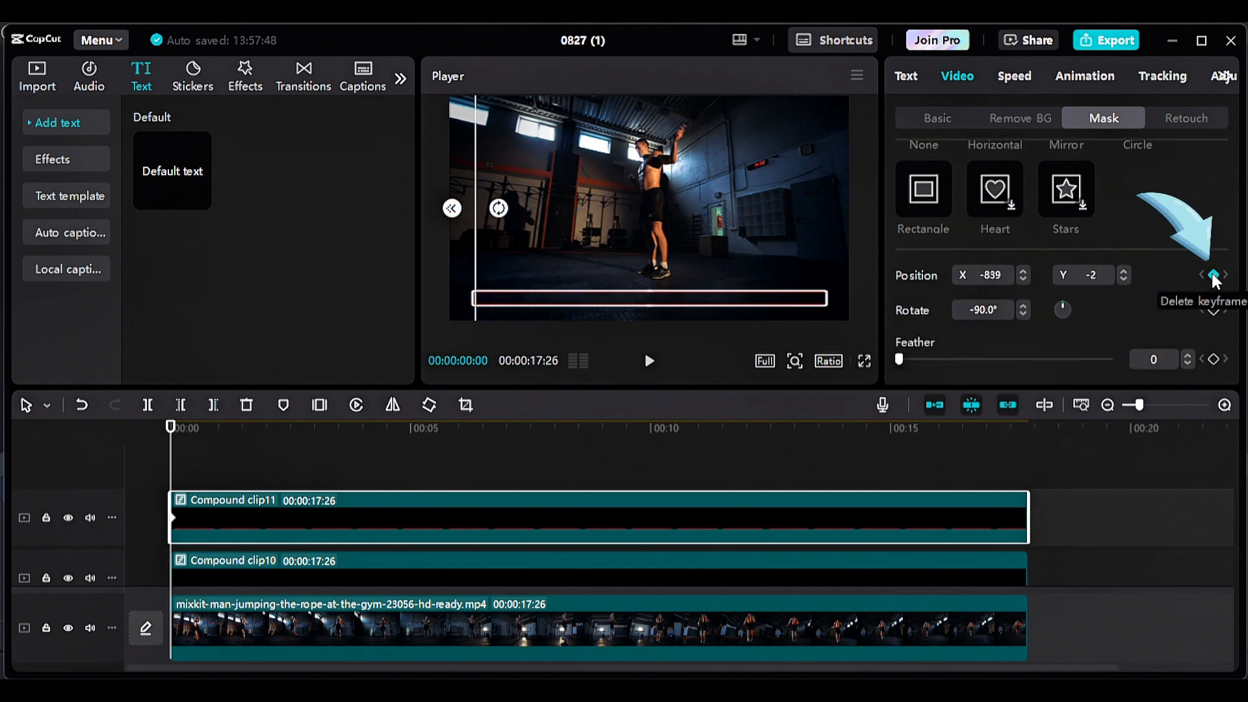
left_click(1028, 445)
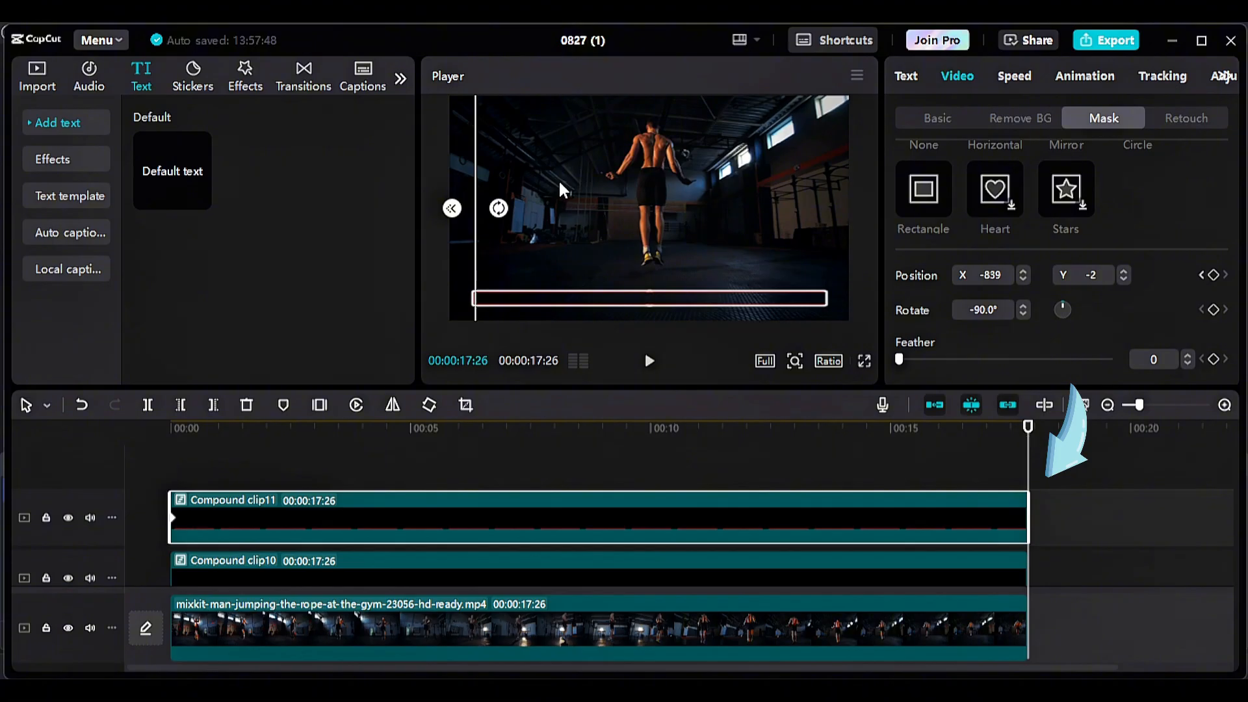
left_click_drag(478, 206, 816, 221)
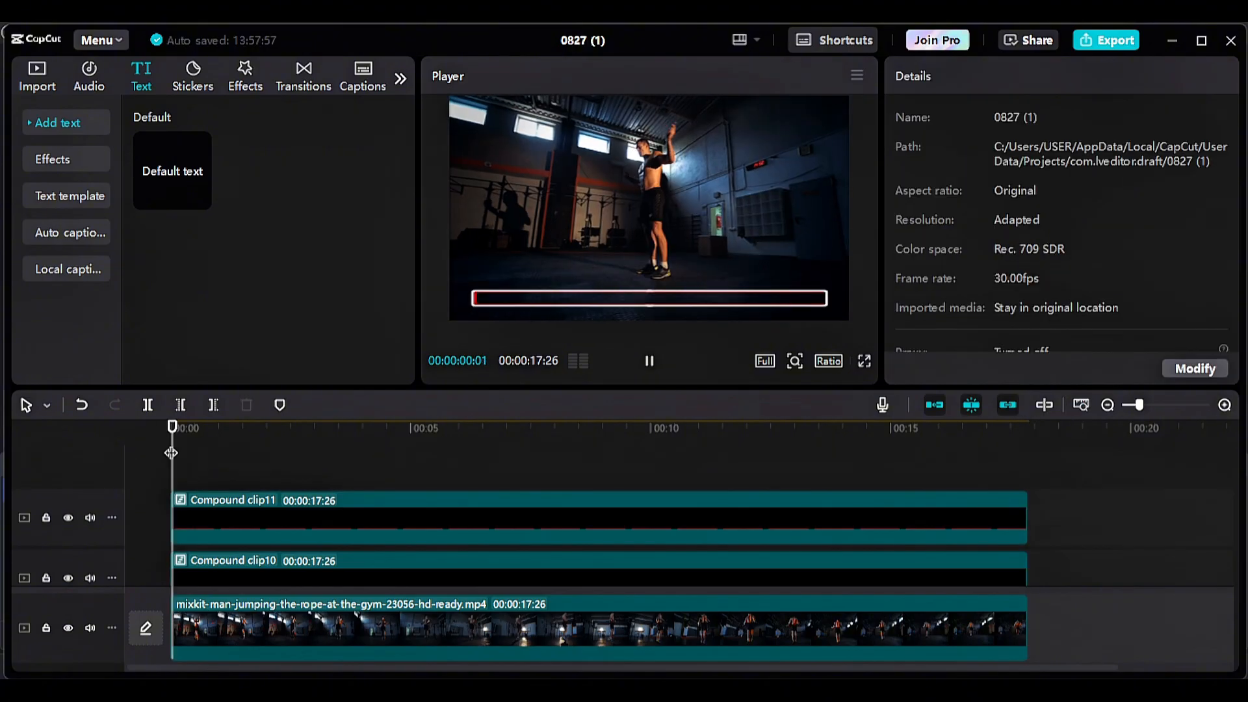